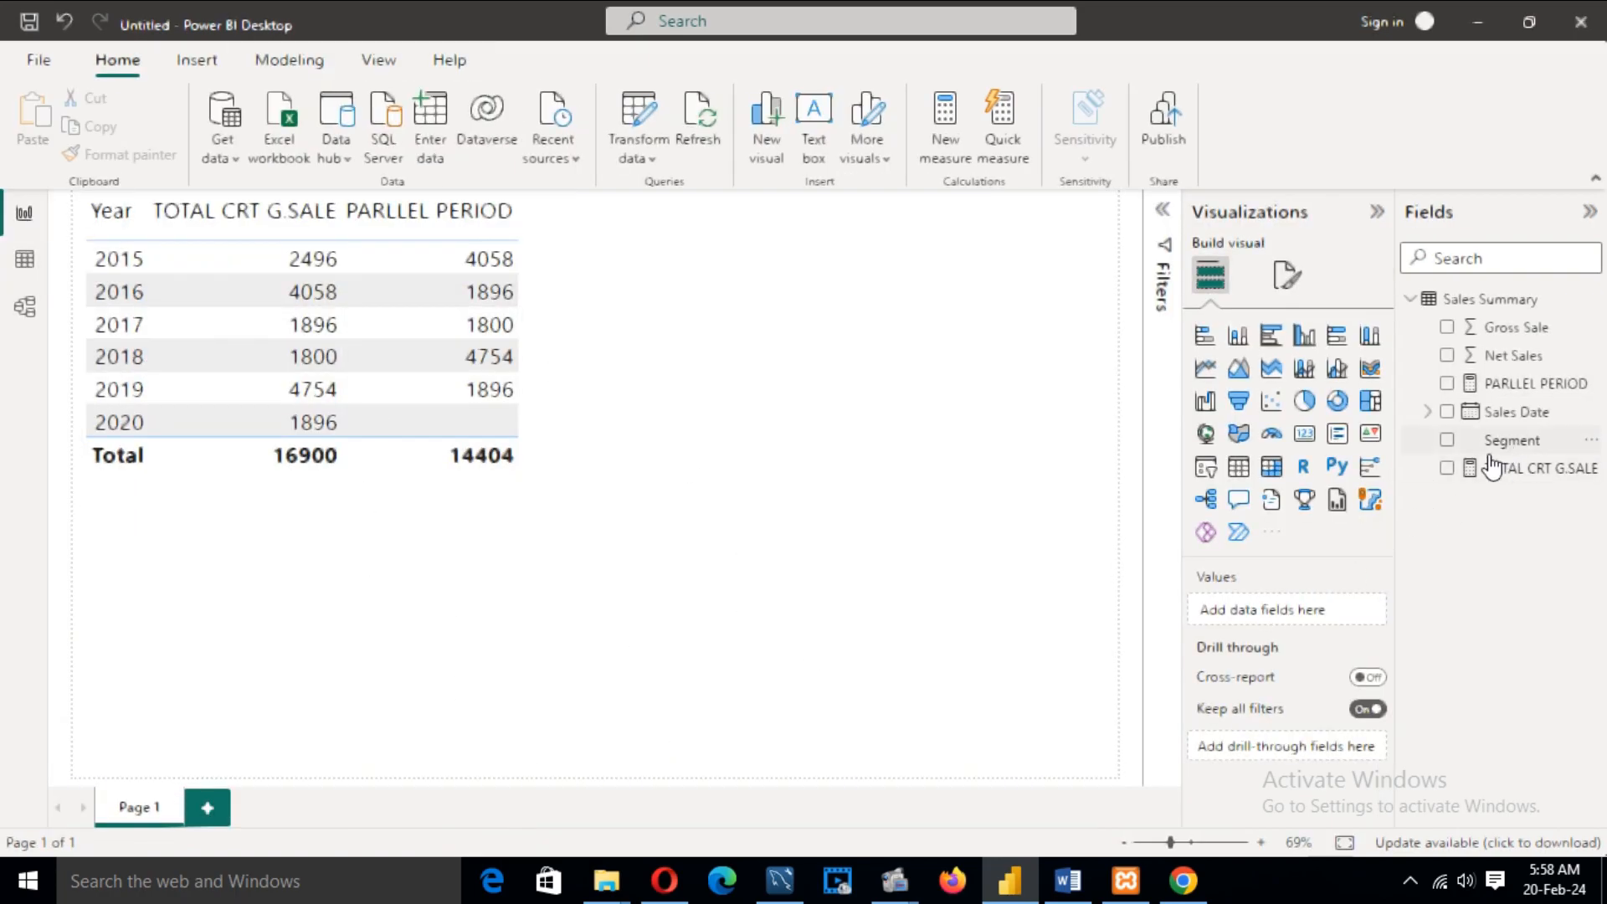
# Step: Review the formula of the TOTAL CRT G.SALE measure against its totals in the table visual
pyautogui.click(390, 466)
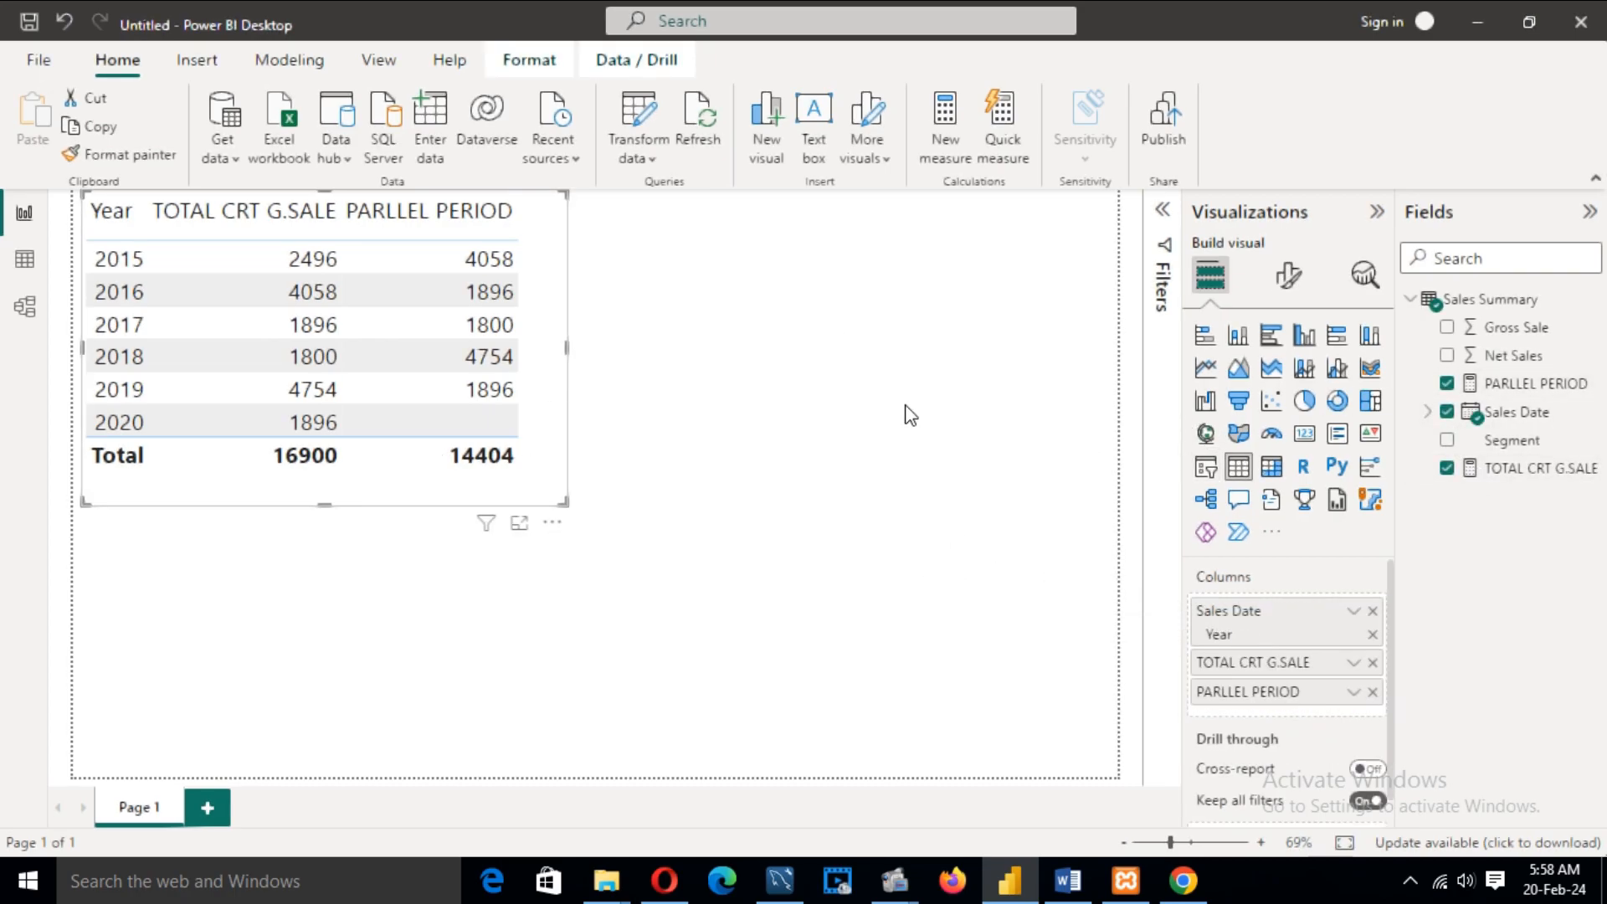
pyautogui.click(1539, 472)
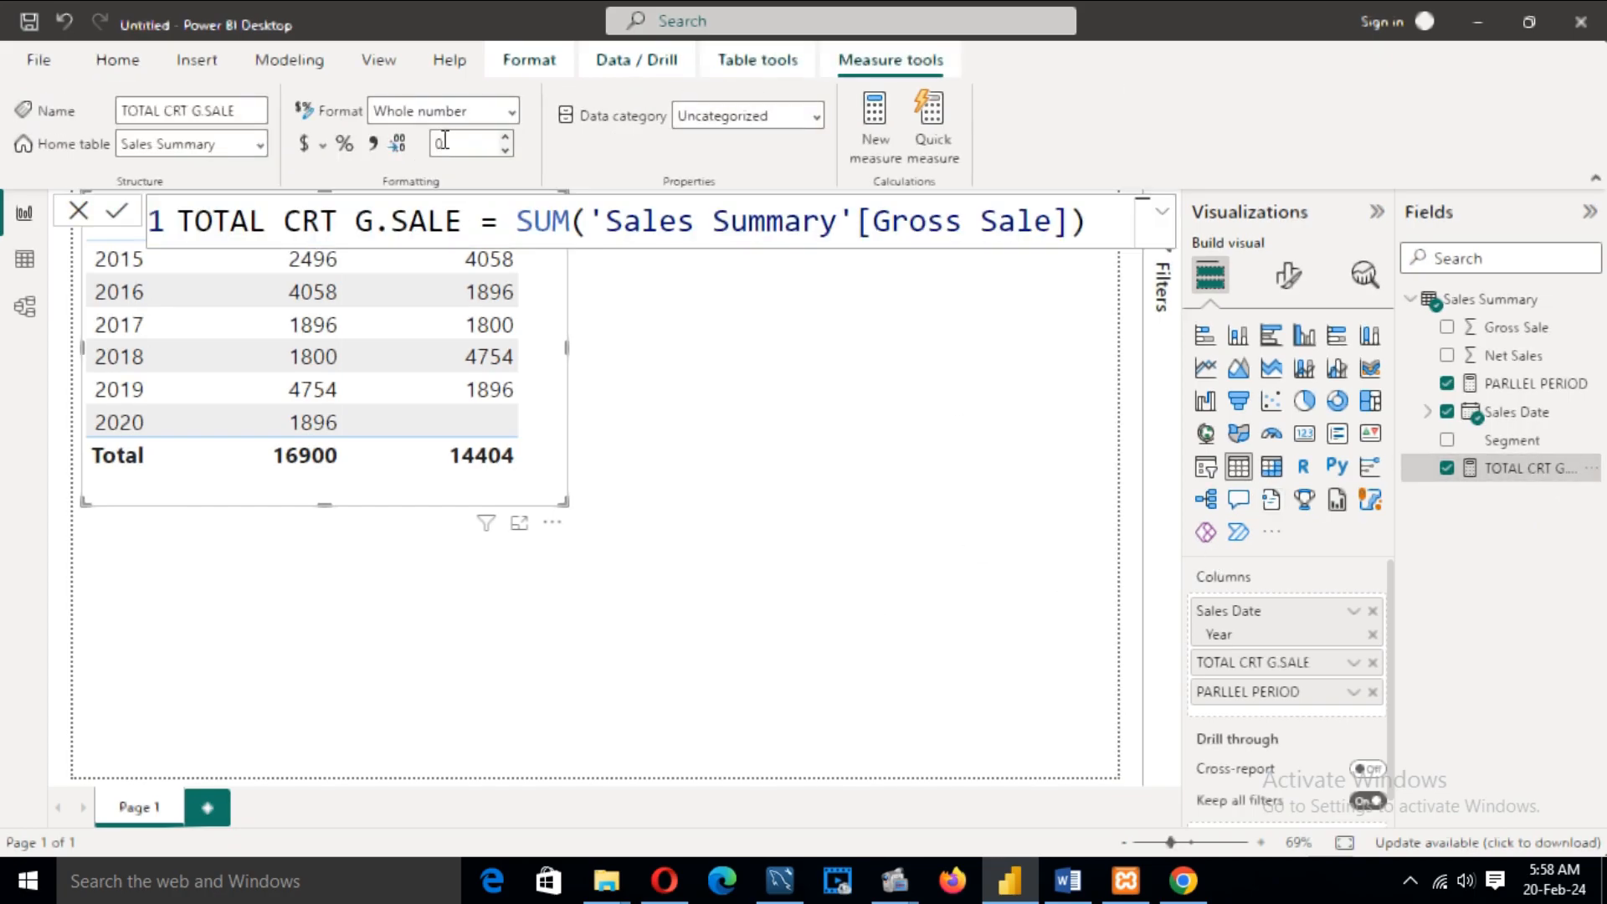
pyautogui.moveTo(177, 223); pyautogui.dragTo(1059, 230)
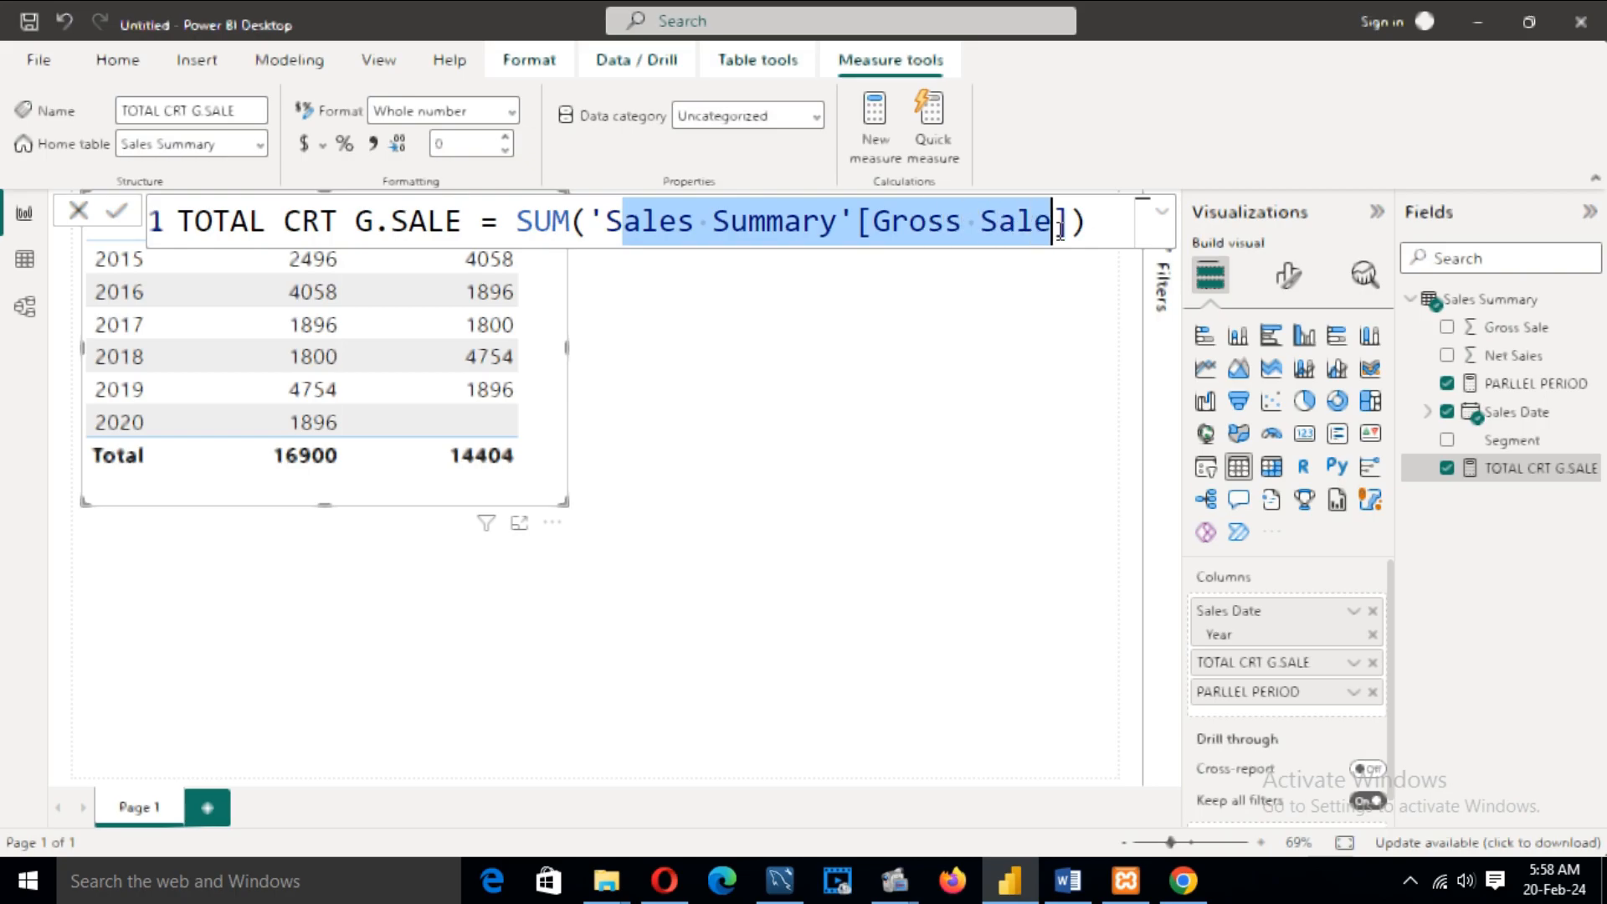
pyautogui.click(515, 595)
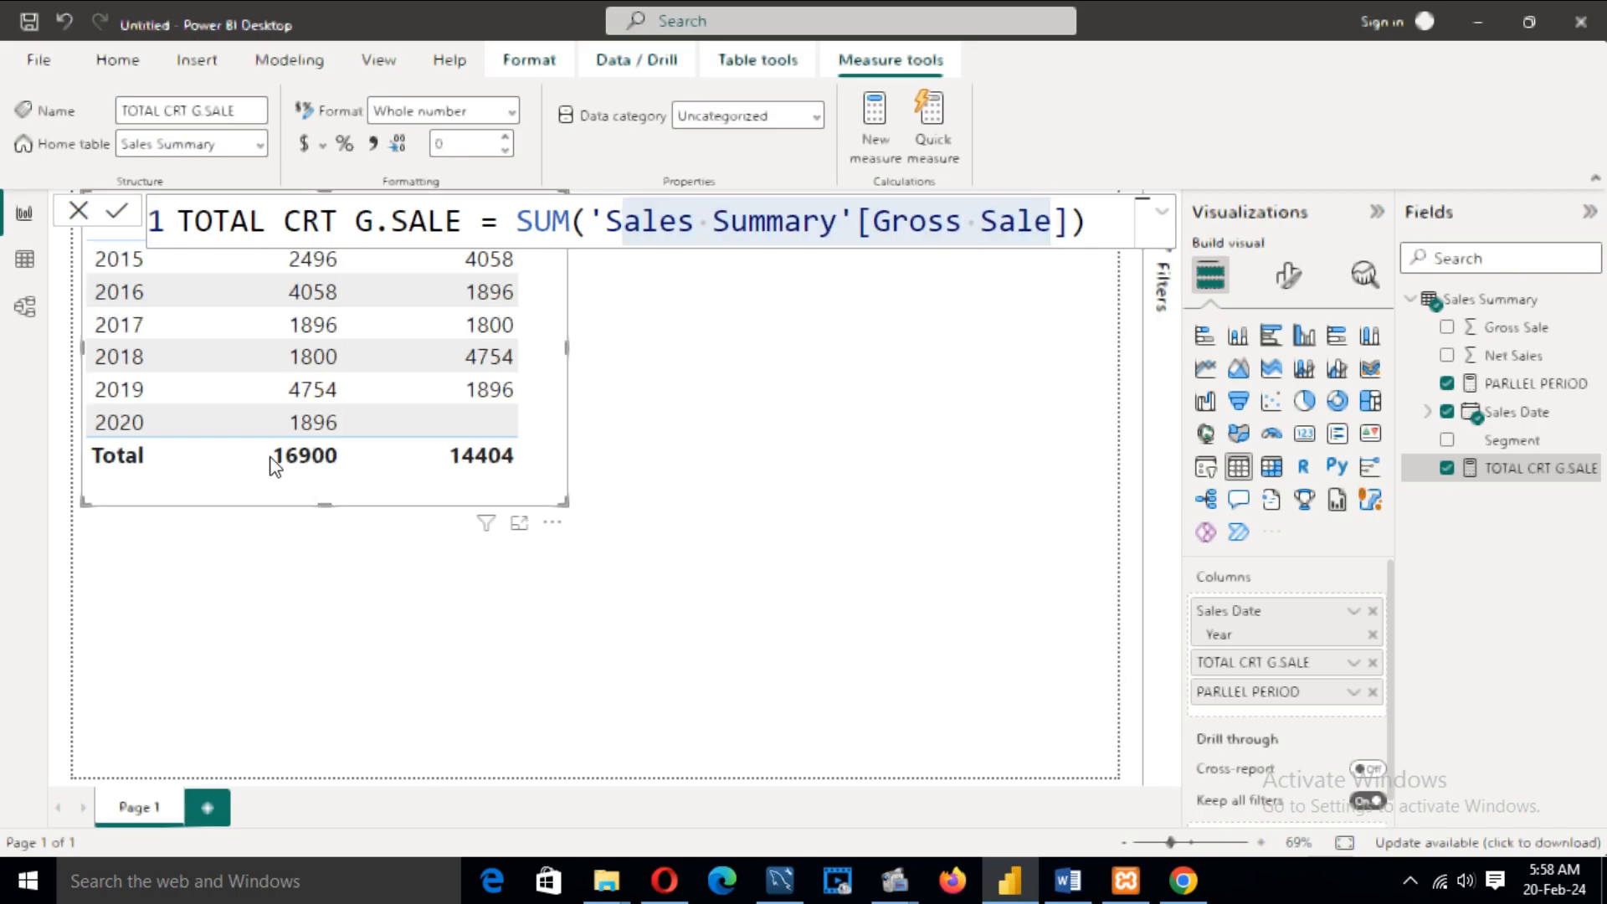
pyautogui.moveTo(276, 468); pyautogui.dragTo(294, 461)
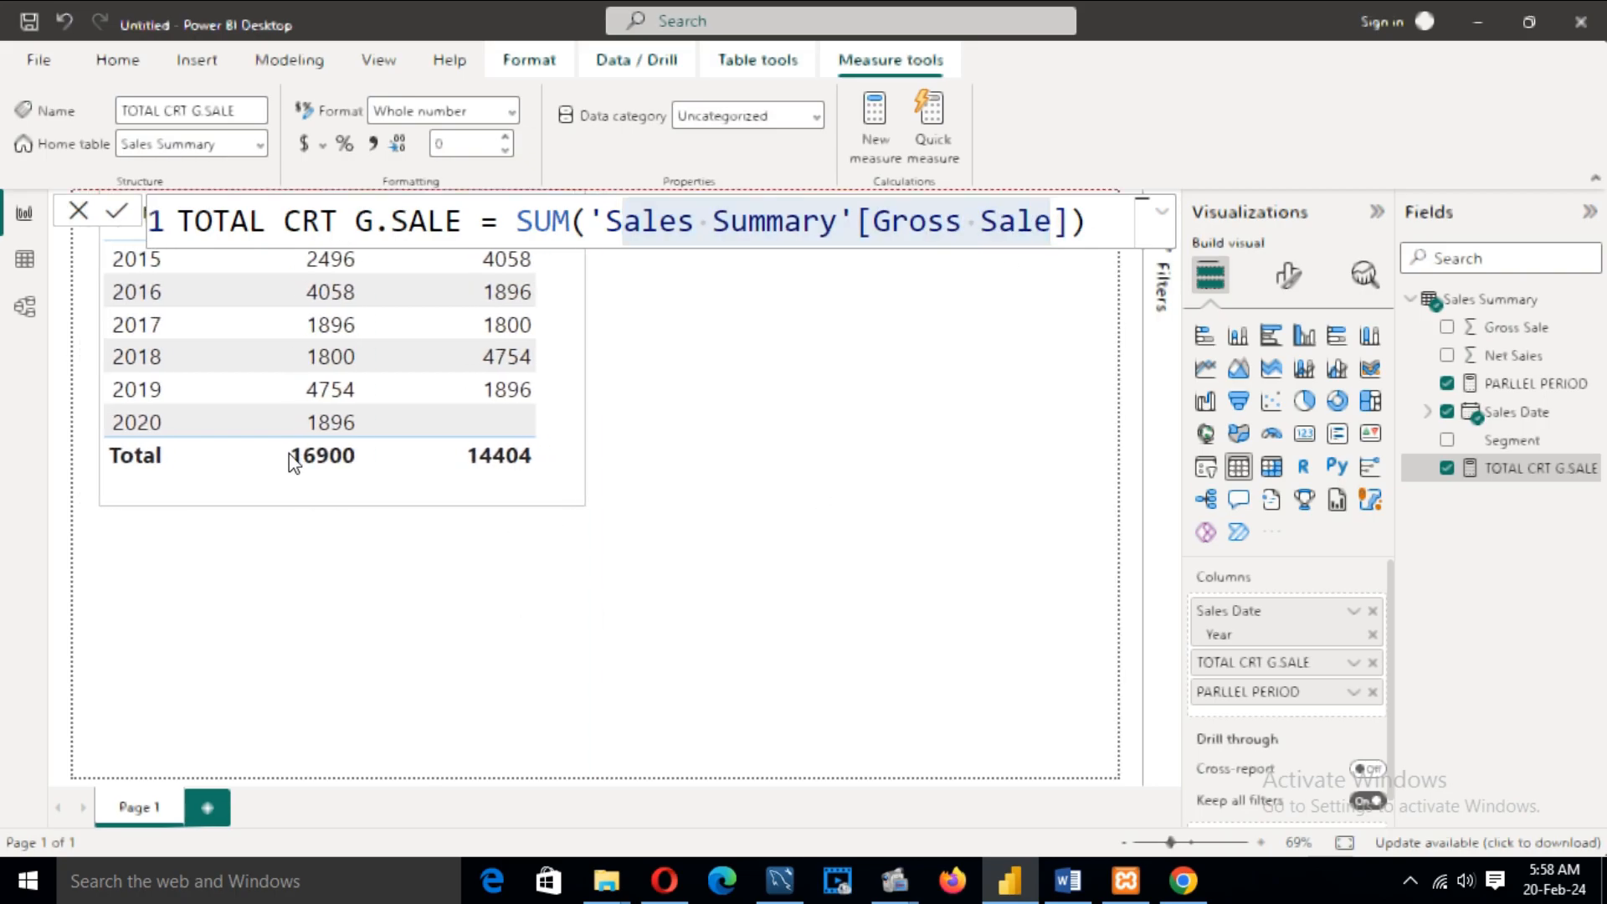
pyautogui.click(333, 627)
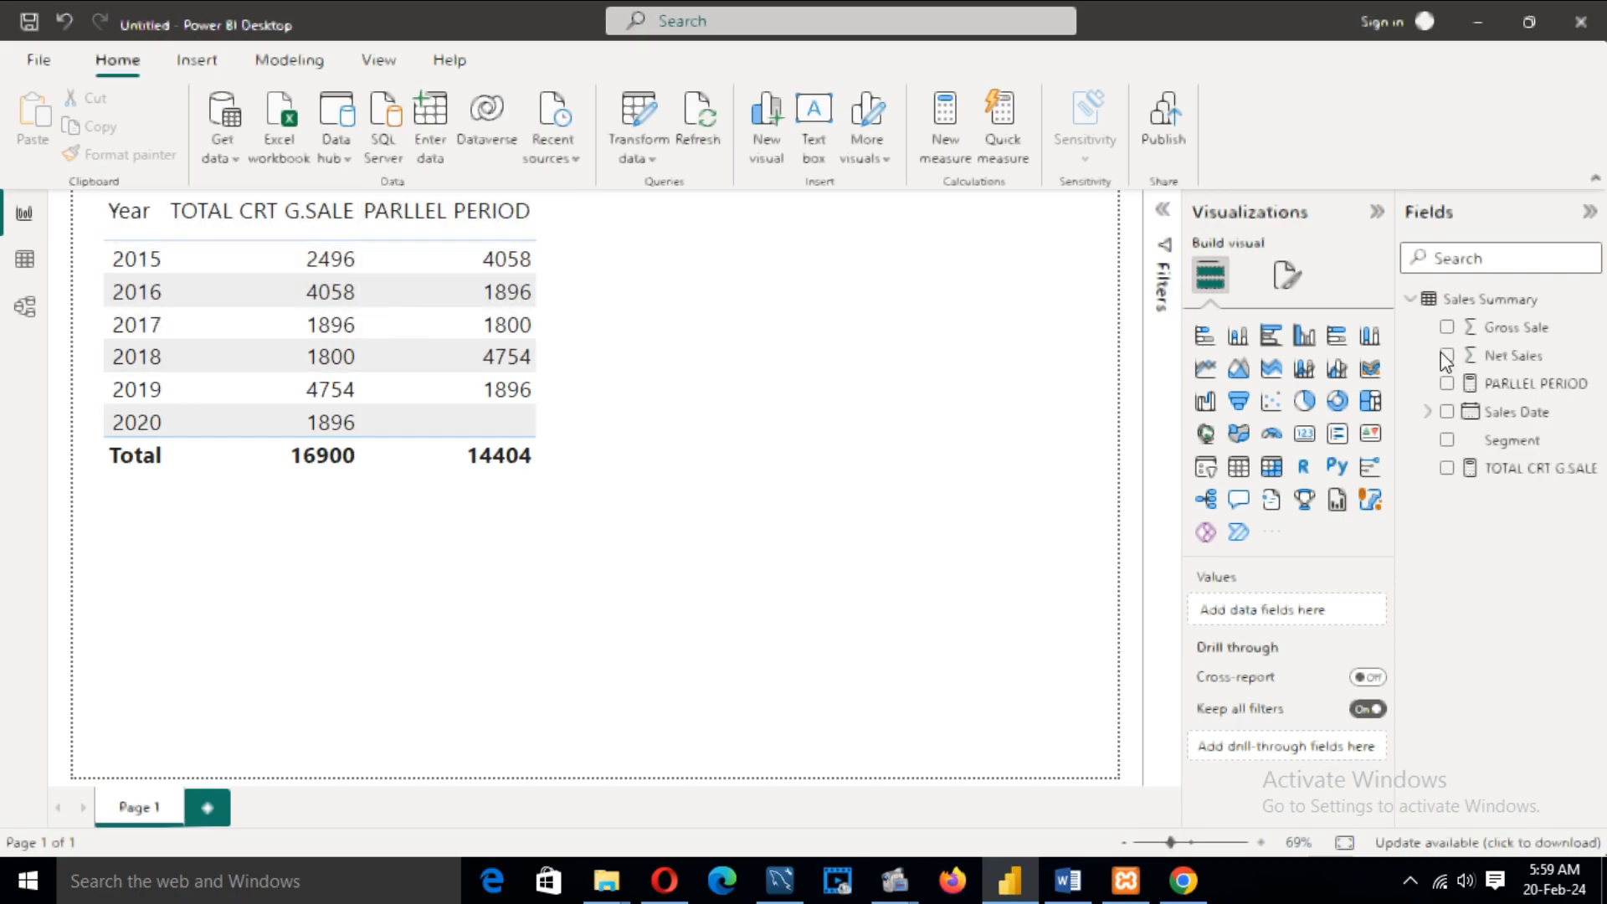
# Step: Examine the PARLLEL PERIOD measure's formula, including its CALCULATE expression, date column, interval count and interval type
pyautogui.click(1529, 385)
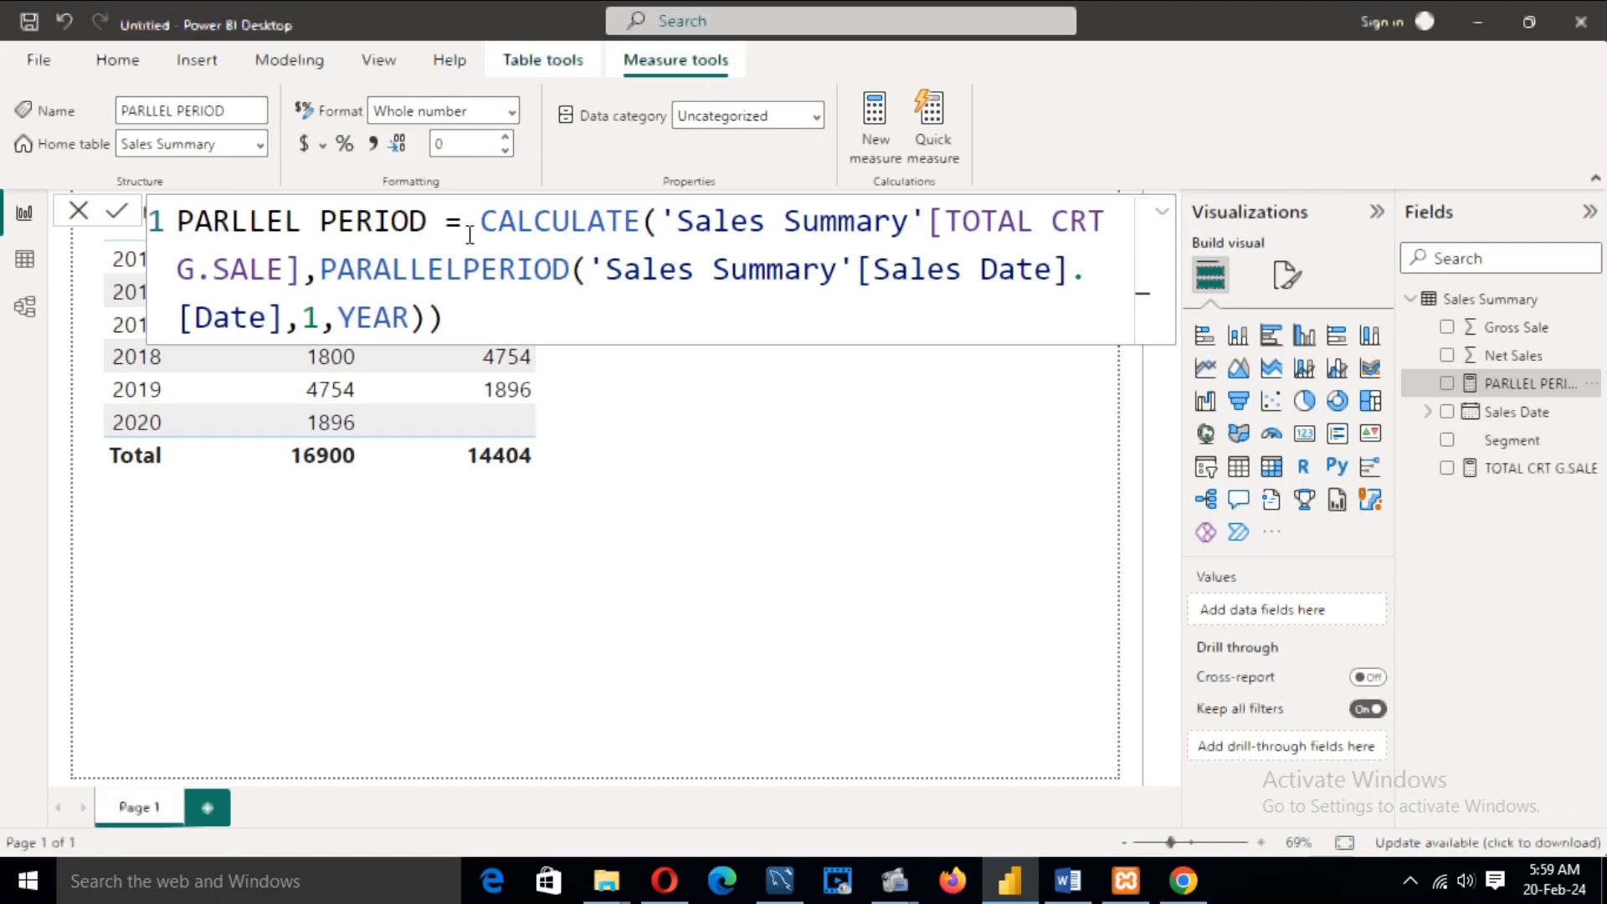
pyautogui.moveTo(484, 221); pyautogui.dragTo(905, 232)
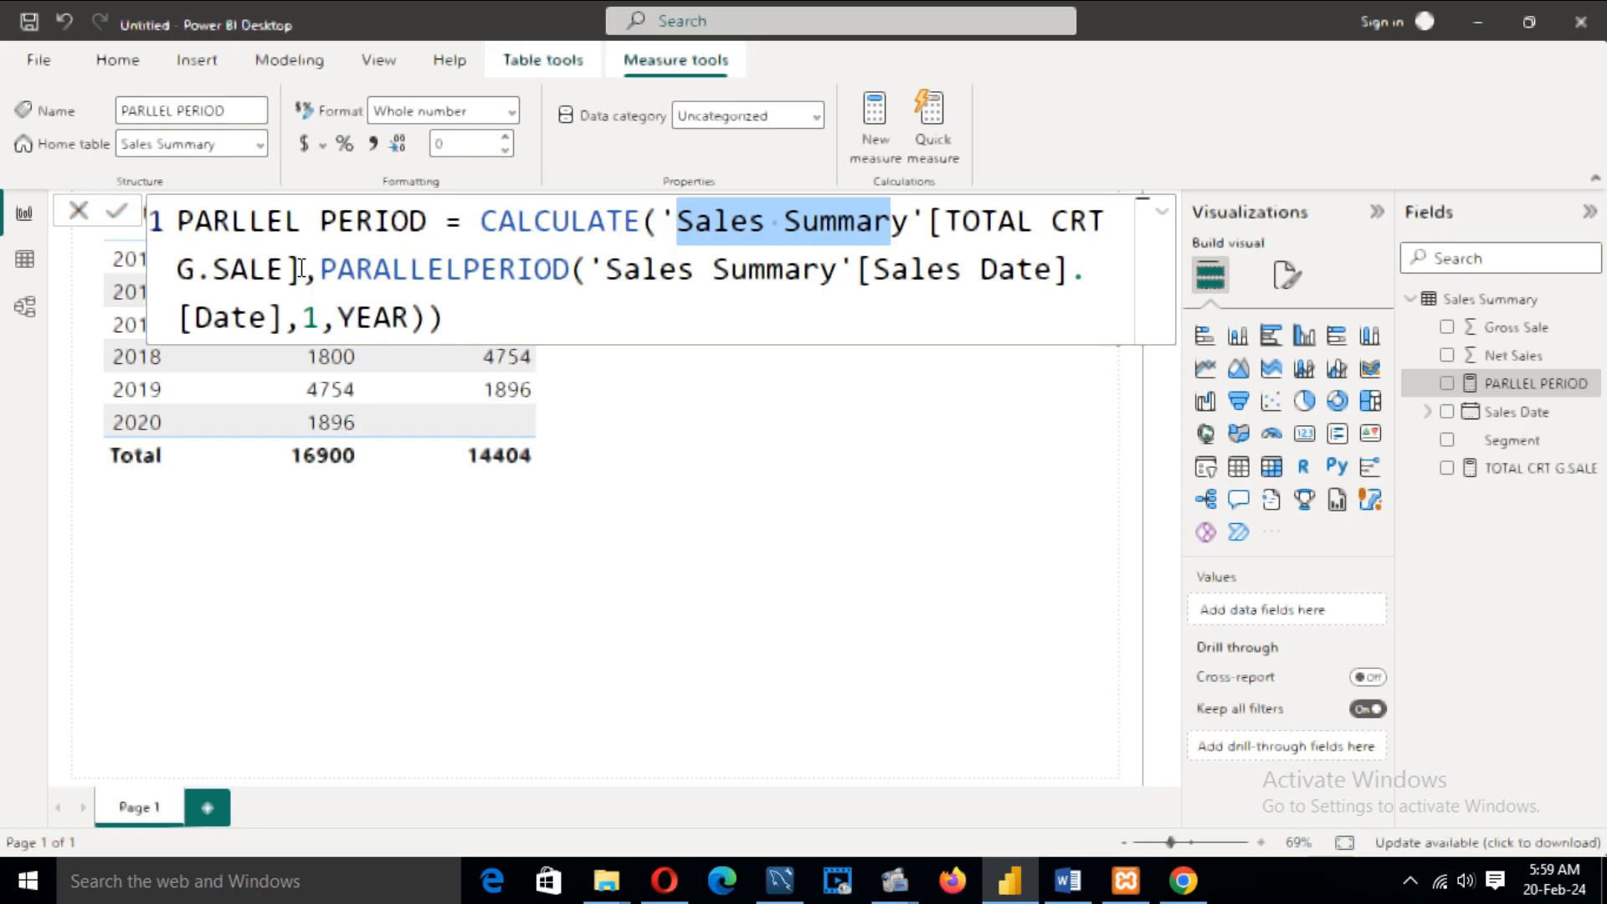
pyautogui.moveTo(304, 269); pyautogui.dragTo(199, 269)
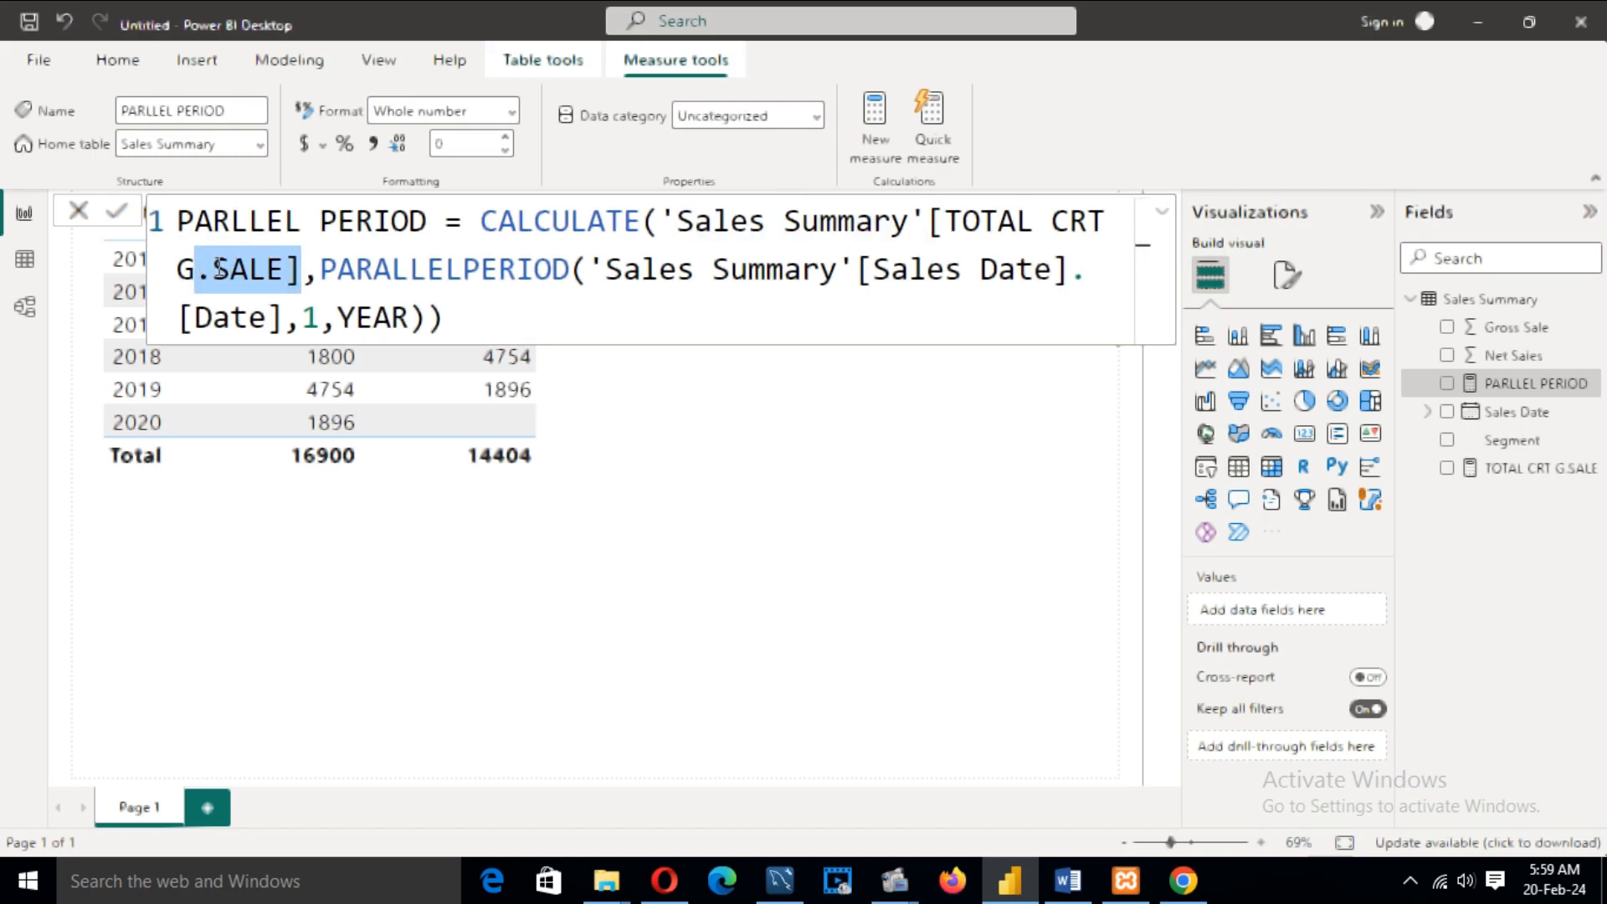
pyautogui.click(372, 270)
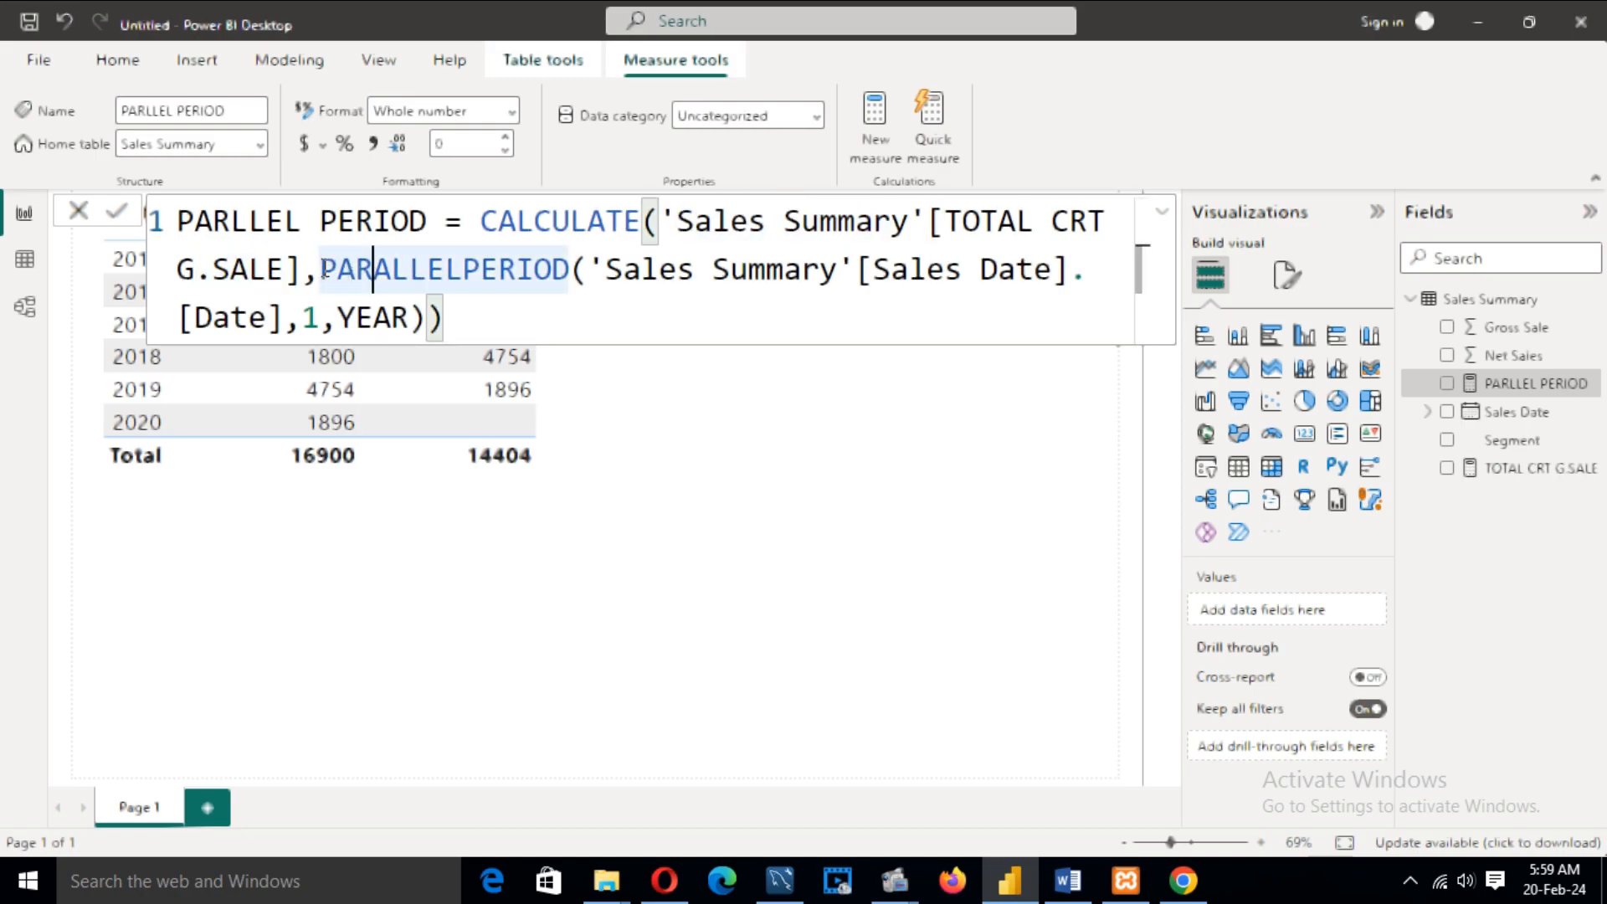
pyautogui.click(585, 321)
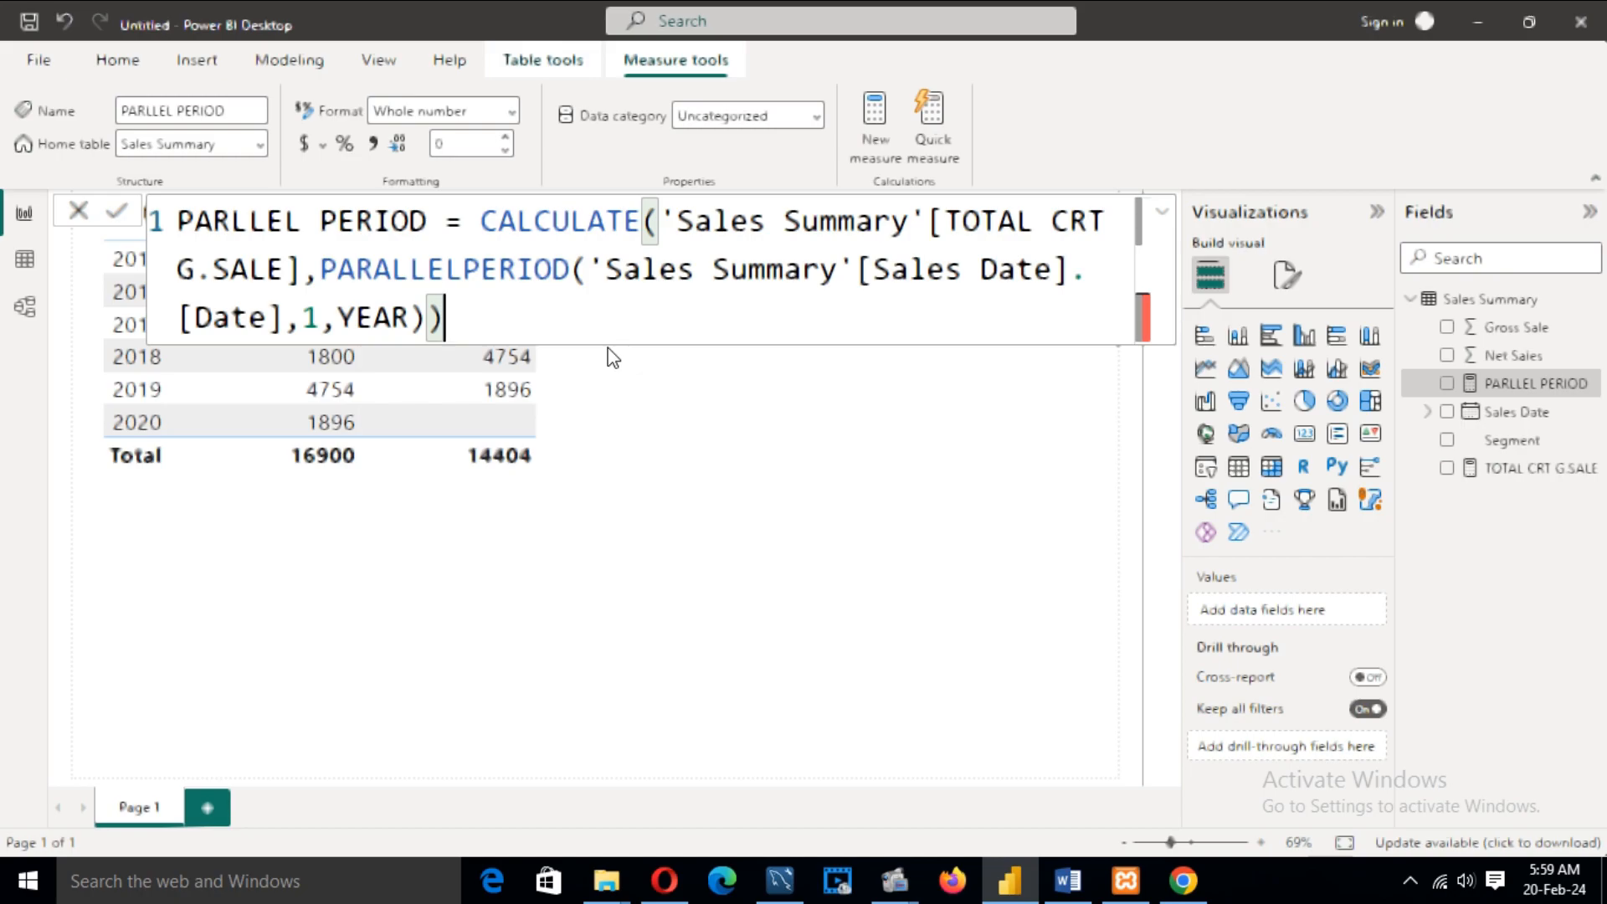
pyautogui.click(612, 269)
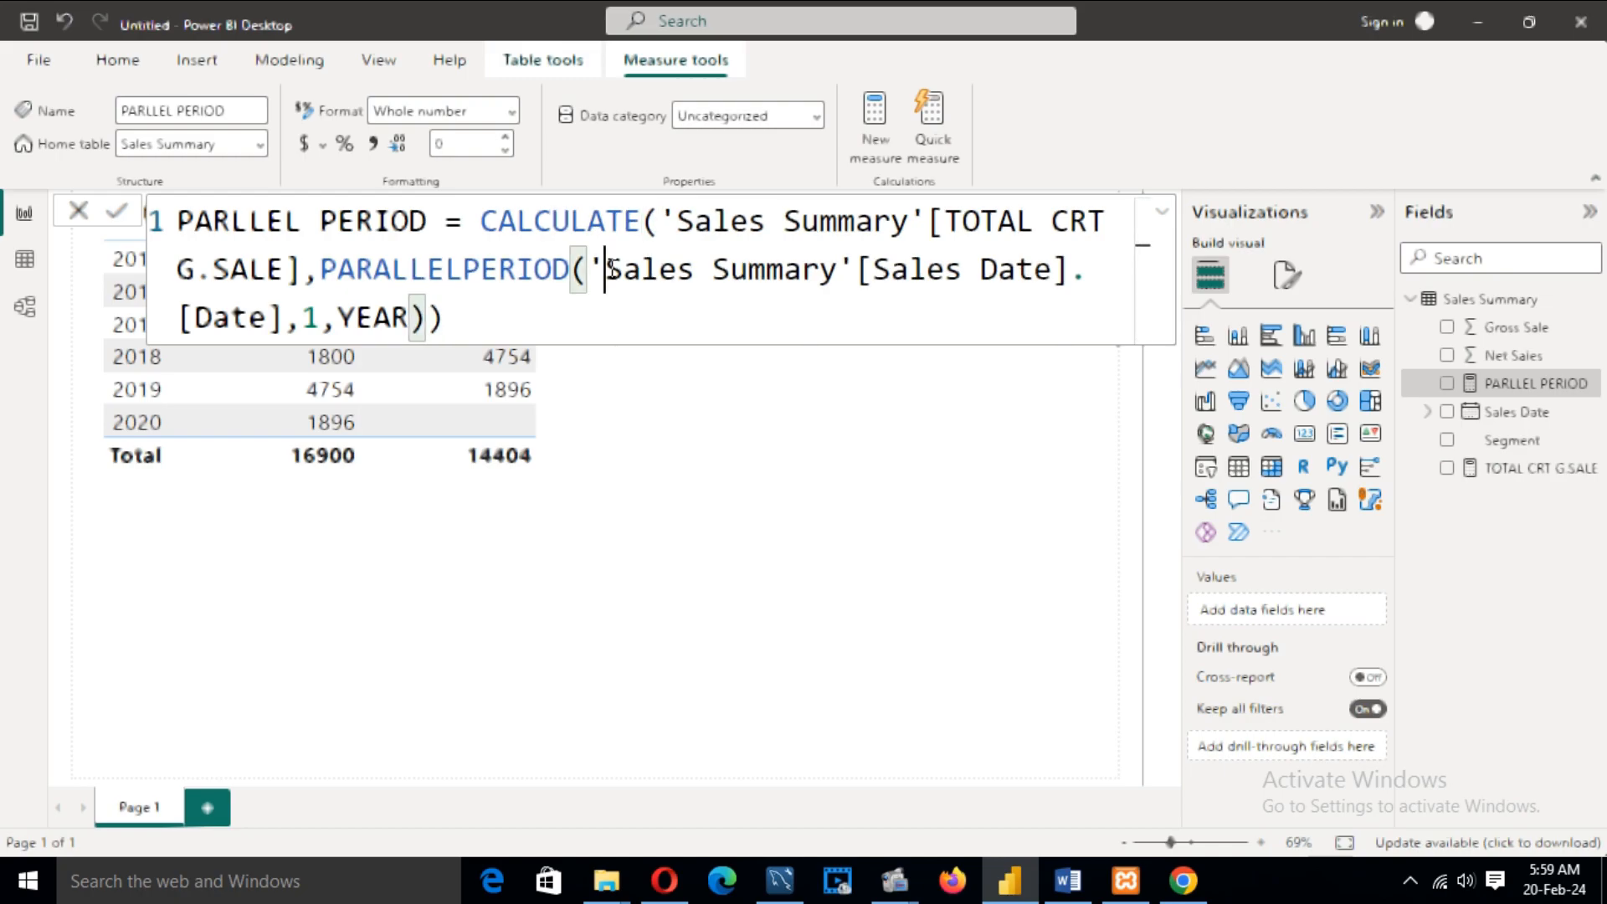
pyautogui.click(639, 303)
pyautogui.moveTo(624, 269); pyautogui.dragTo(1033, 280)
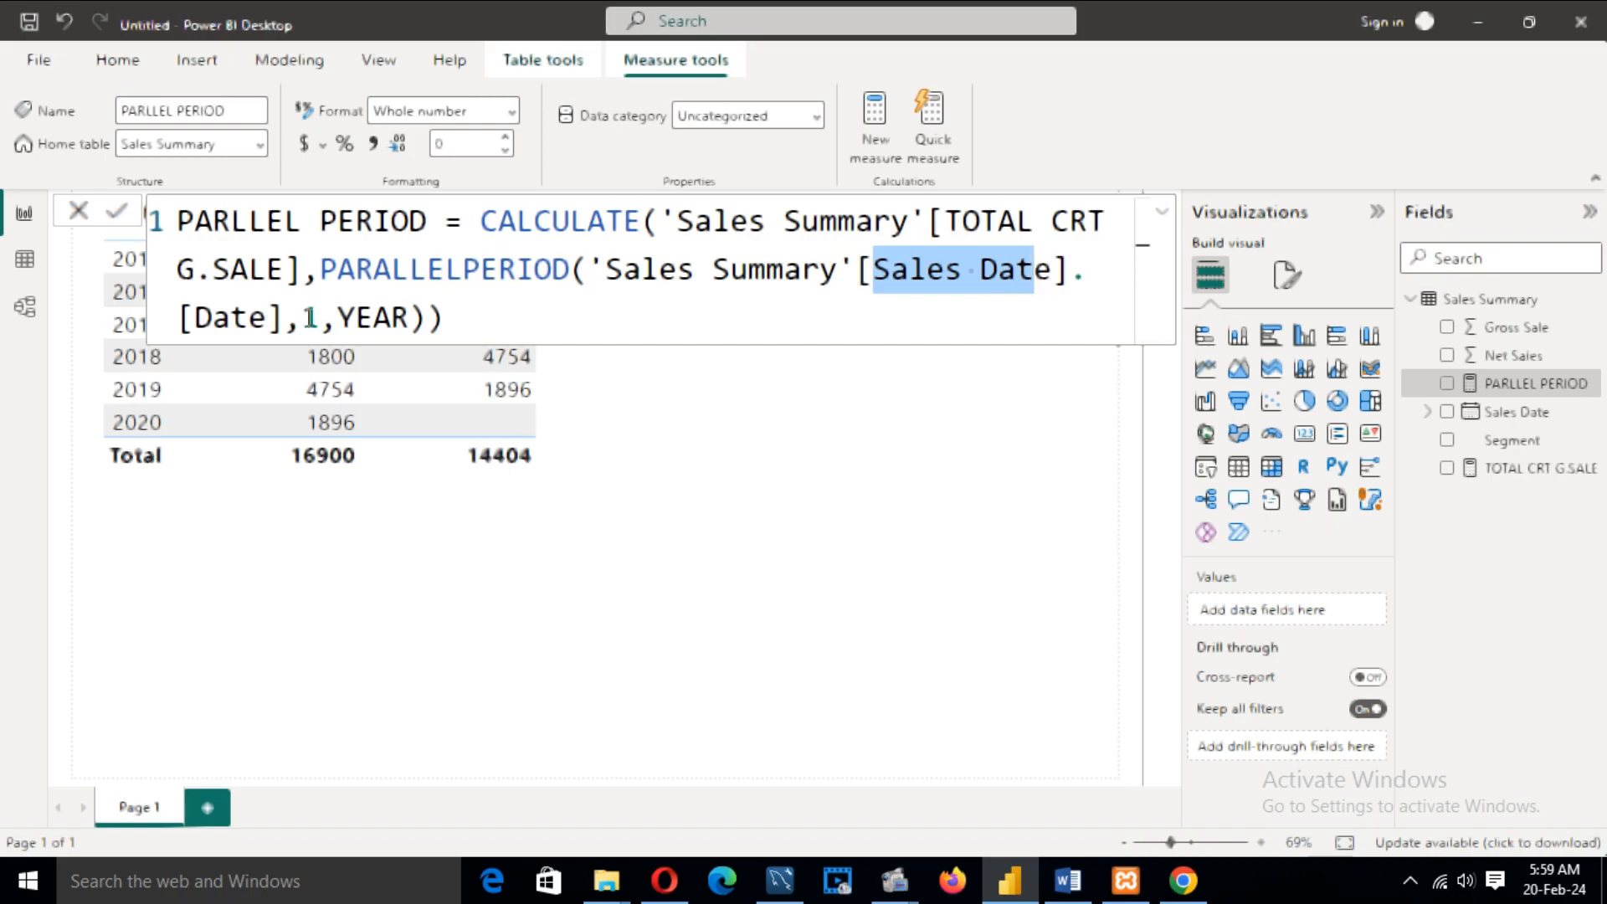
pyautogui.moveTo(301, 318); pyautogui.dragTo(327, 318)
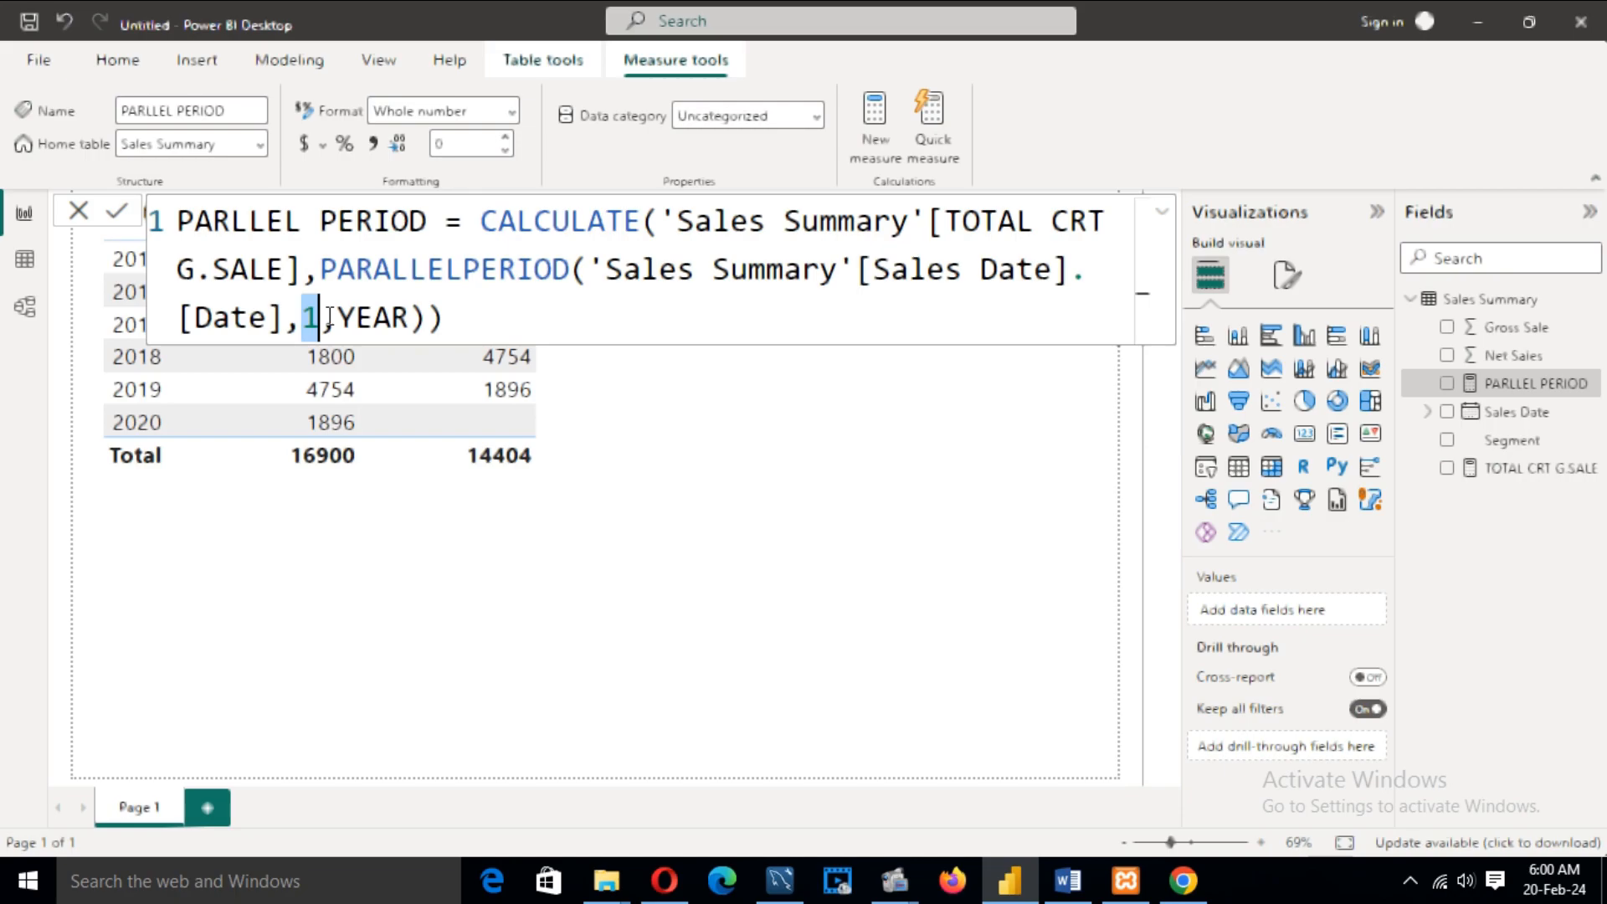
pyautogui.doubleClick(345, 322)
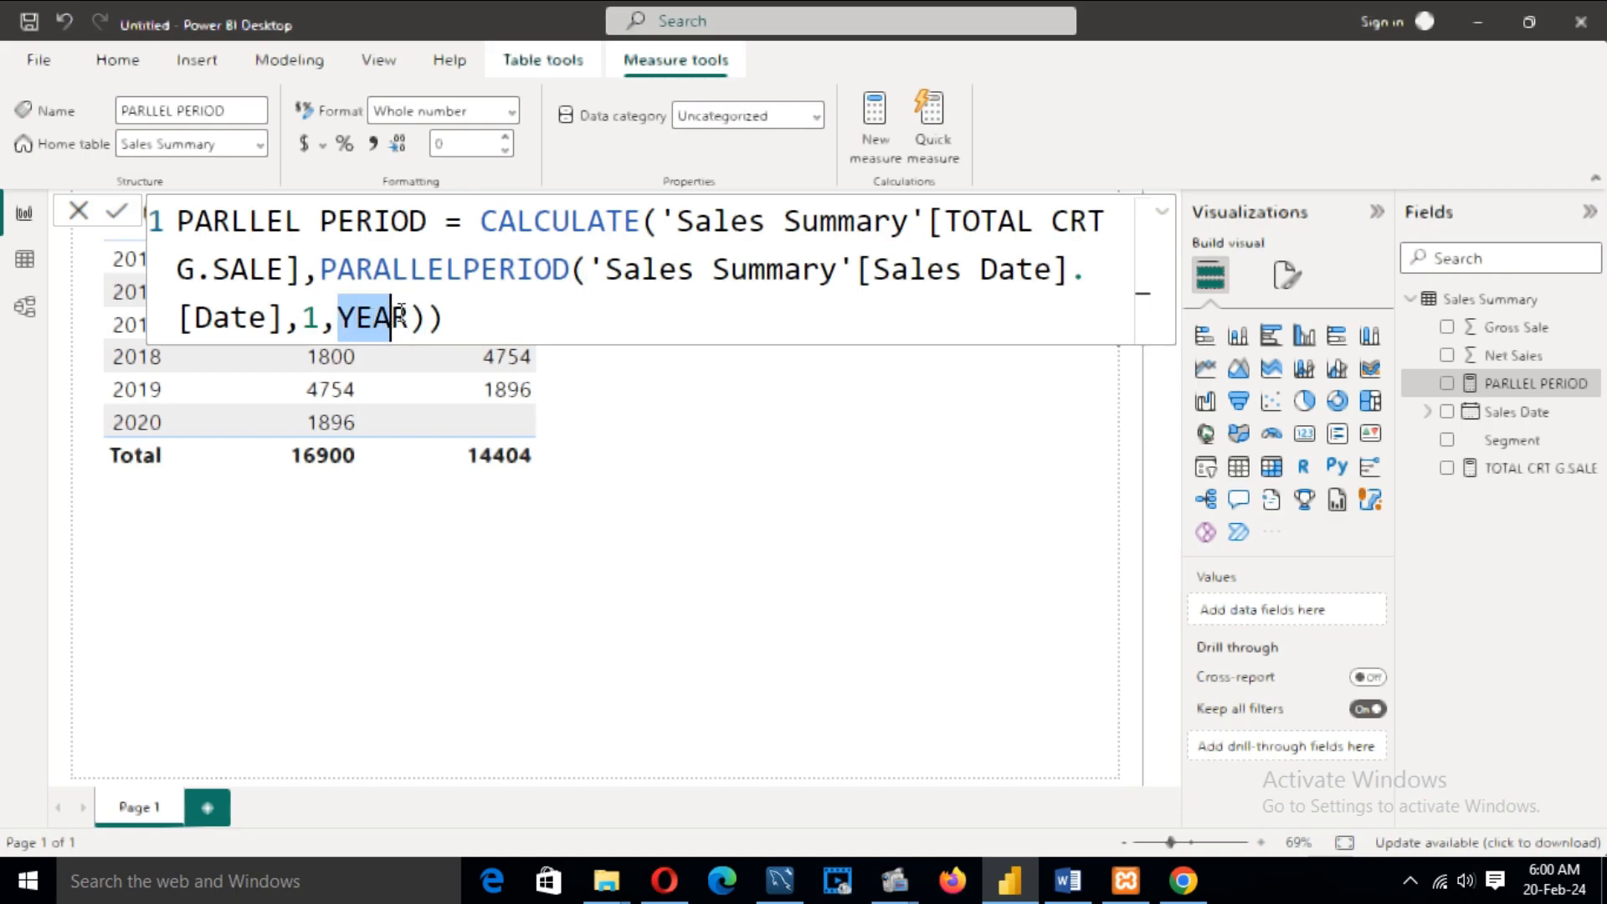
pyautogui.click(466, 313)
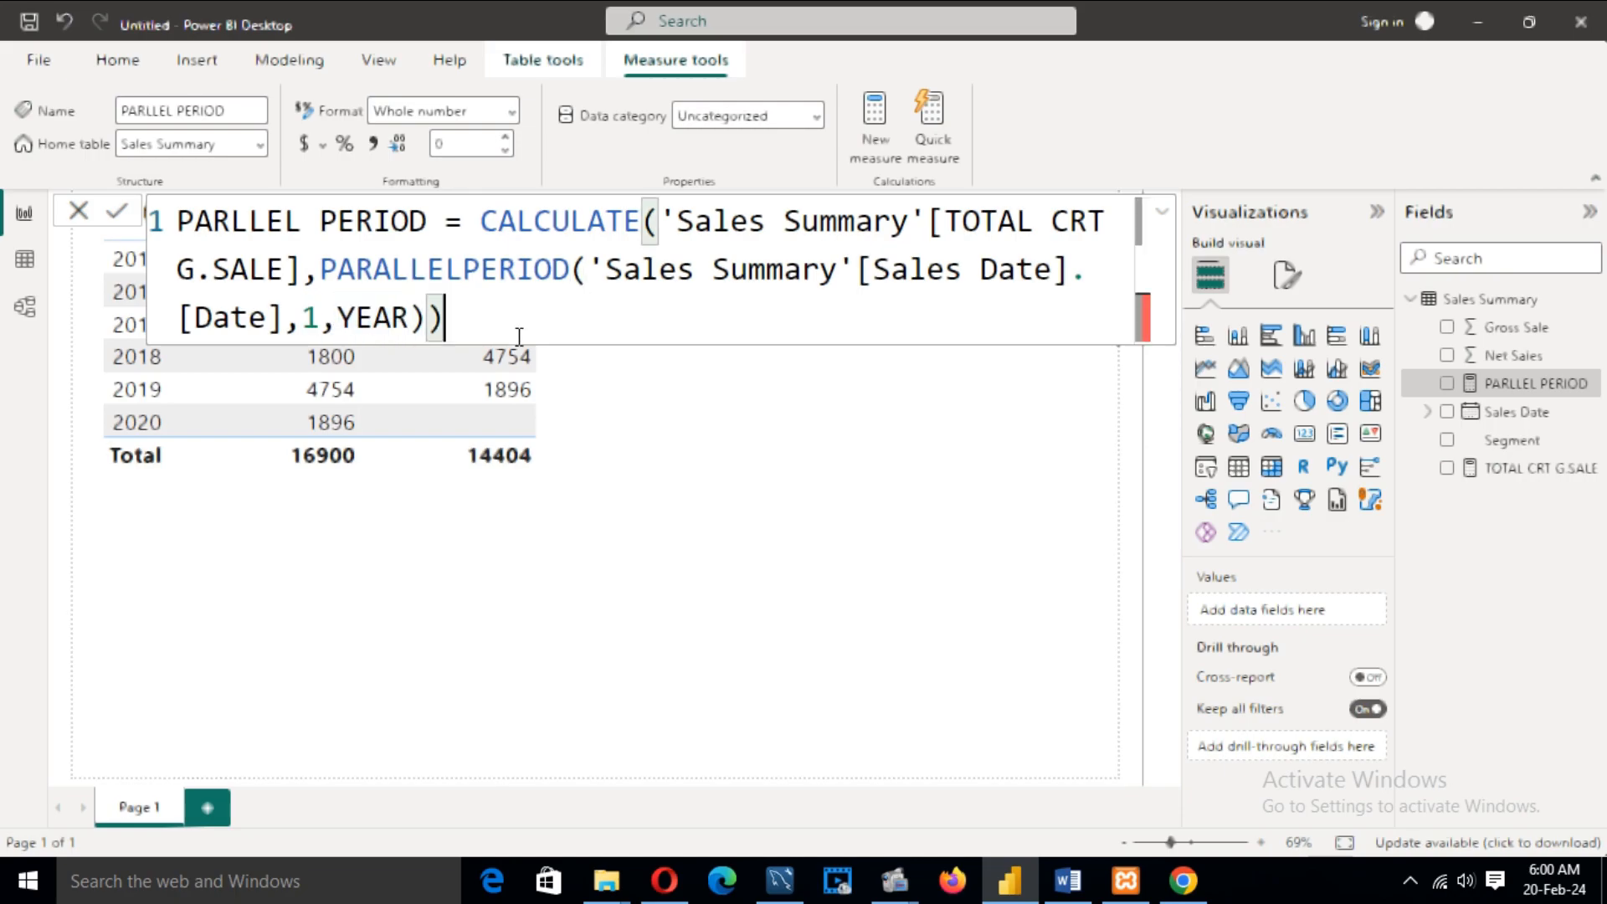
pyautogui.click(612, 566)
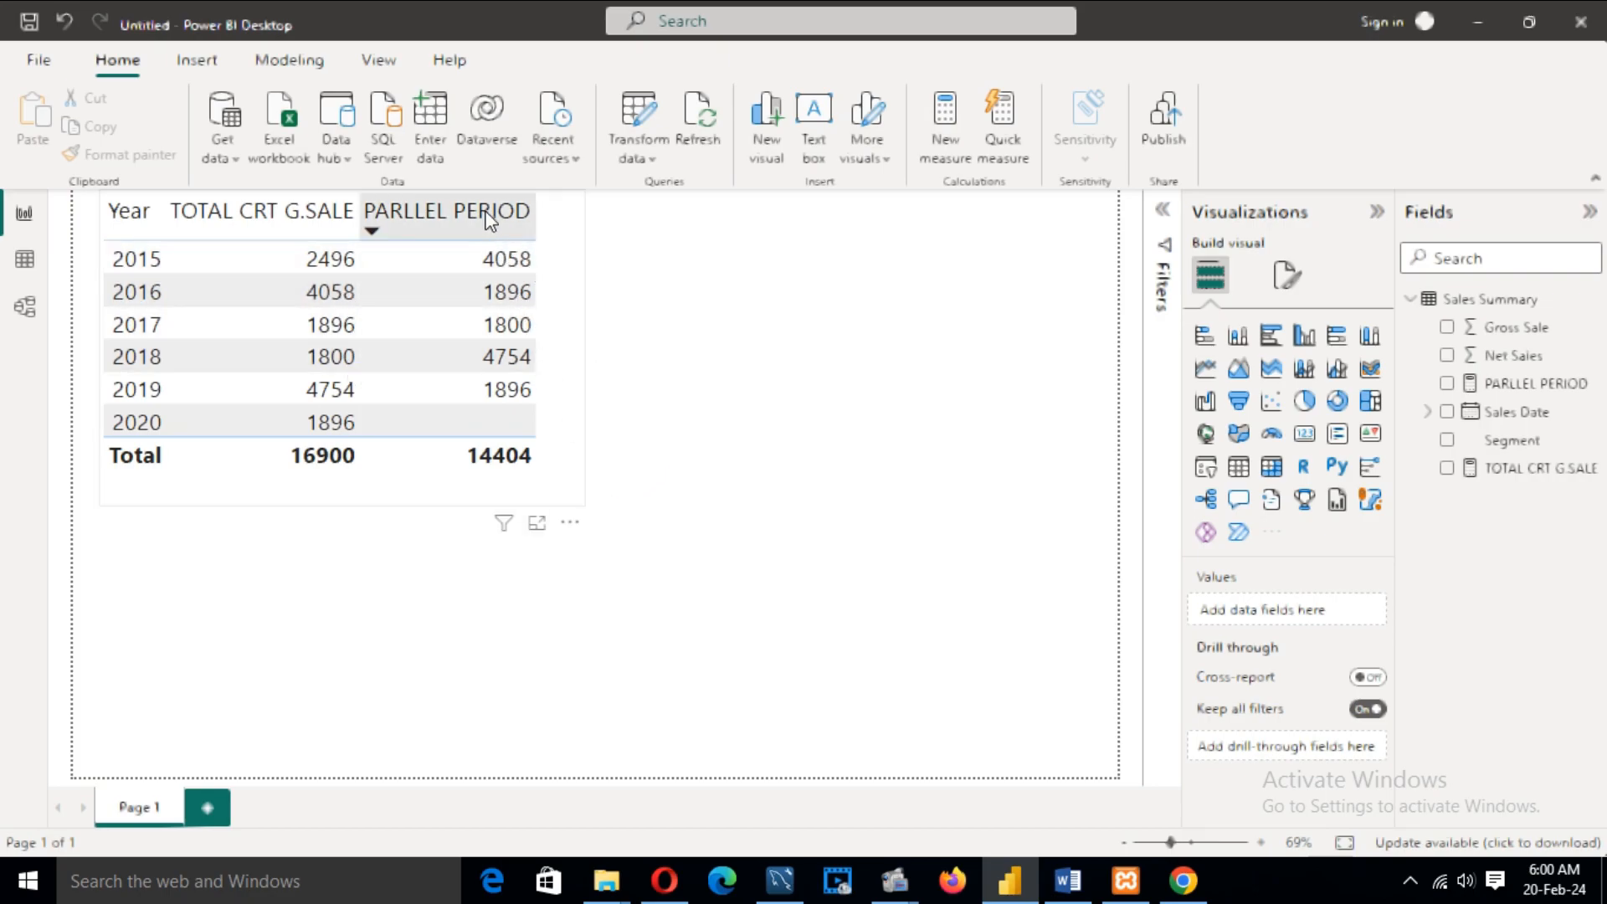
# Step: Set the PARALLELPERIOD interval count in the PARLLEL PERIOD measure to 2 years and commit the formula
pyautogui.click(1517, 385)
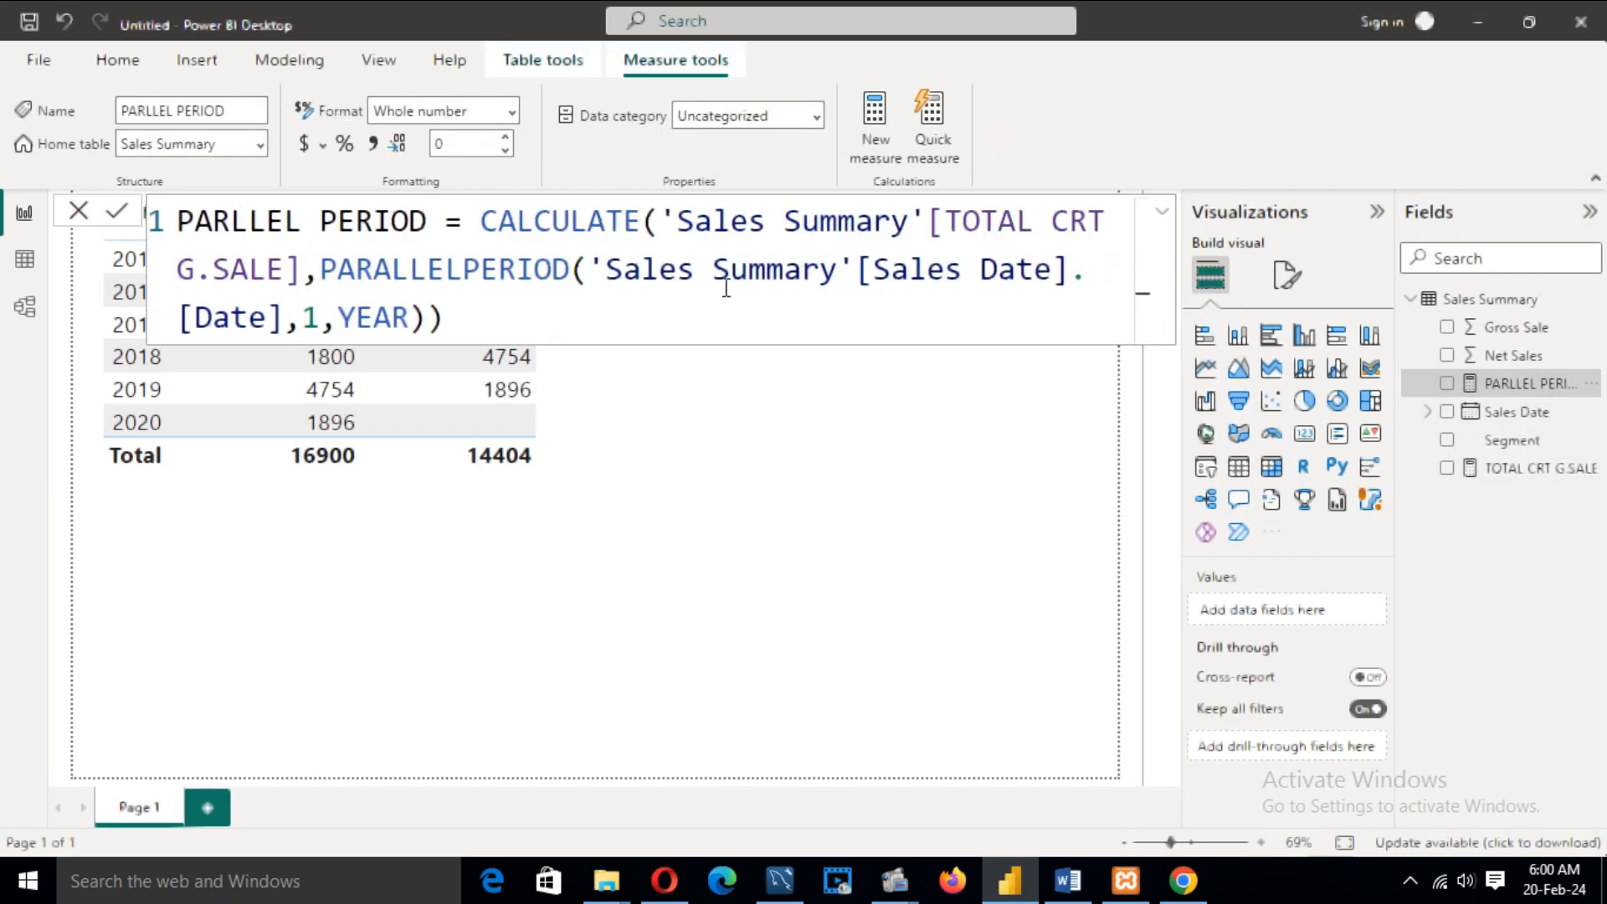
pyautogui.click(321, 329)
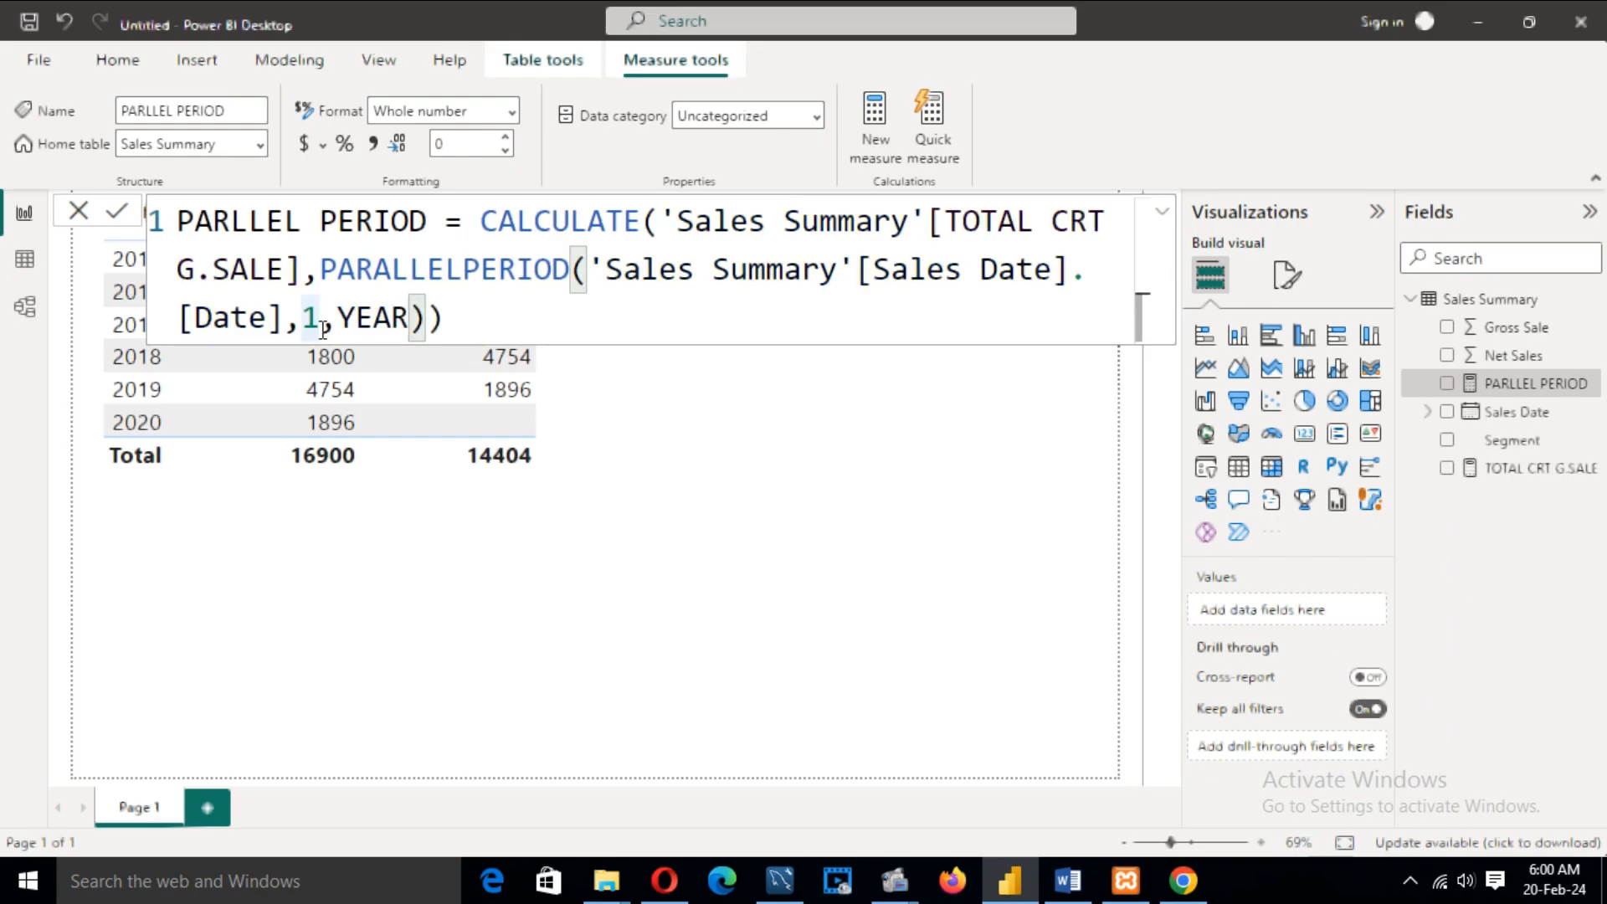
pyautogui.press('BackSpace')
pyautogui.write('2')
pyautogui.click(520, 323)
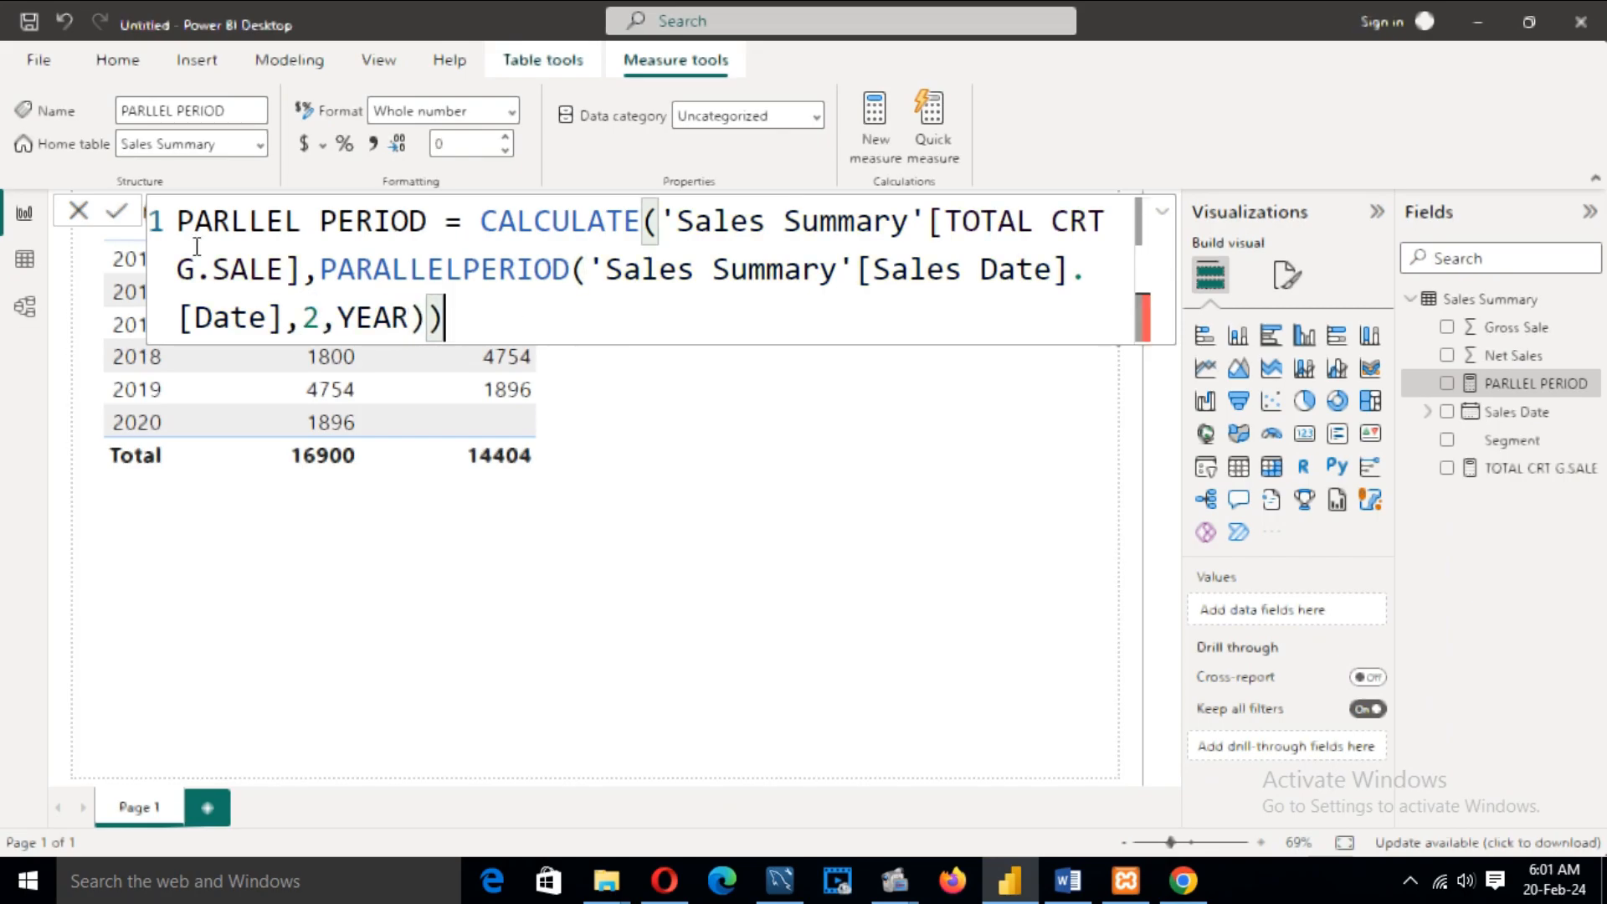
pyautogui.click(117, 210)
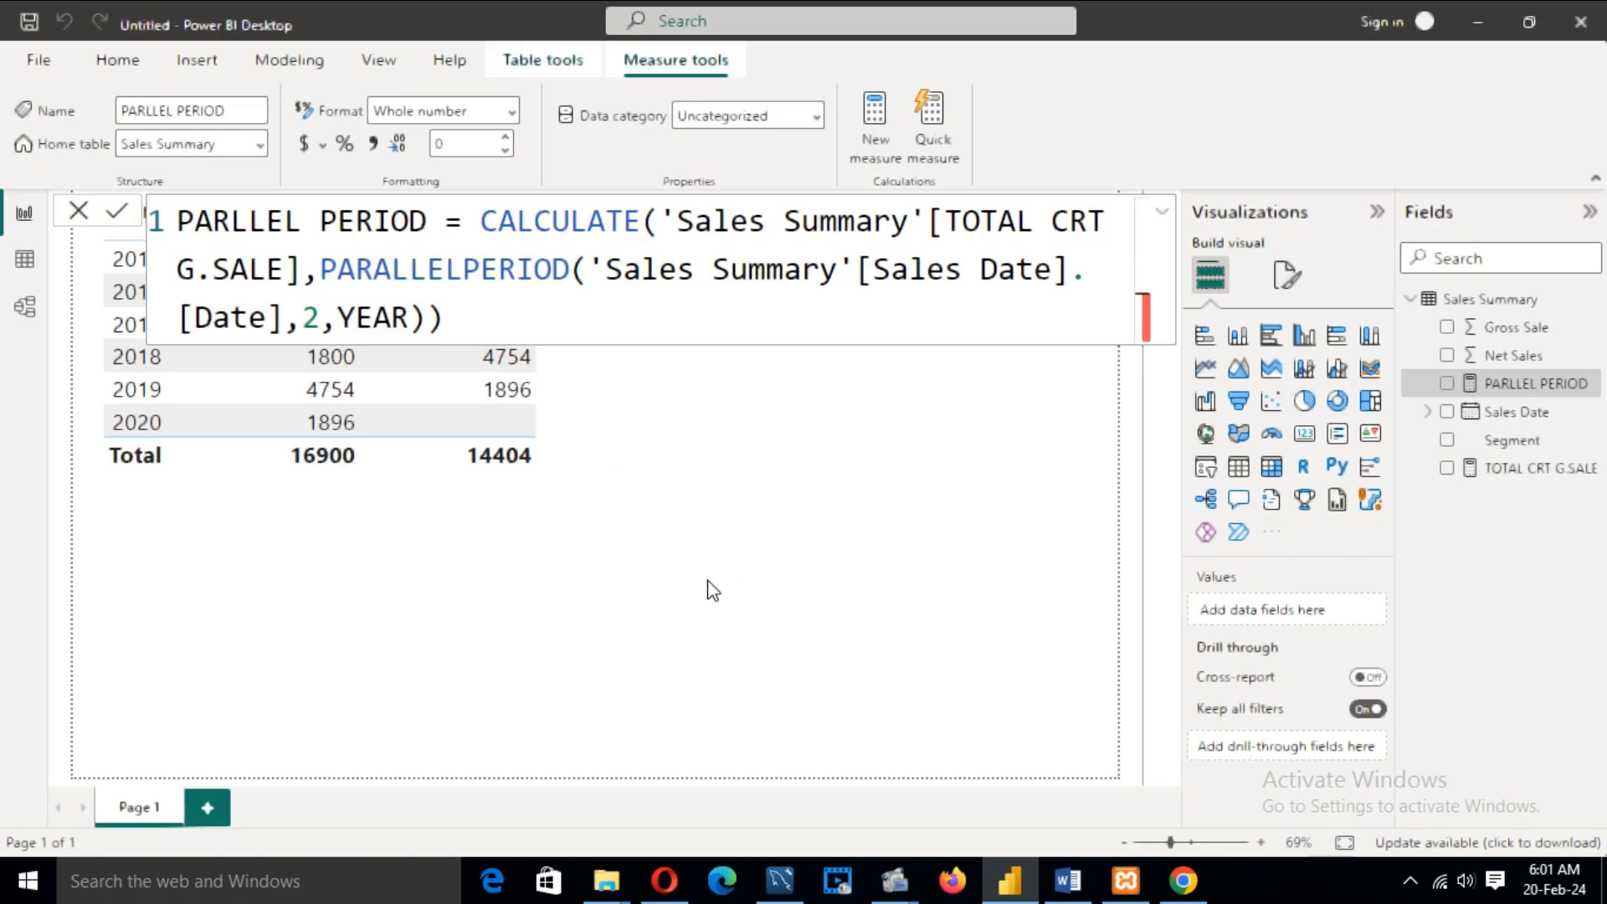
pyautogui.click(599, 659)
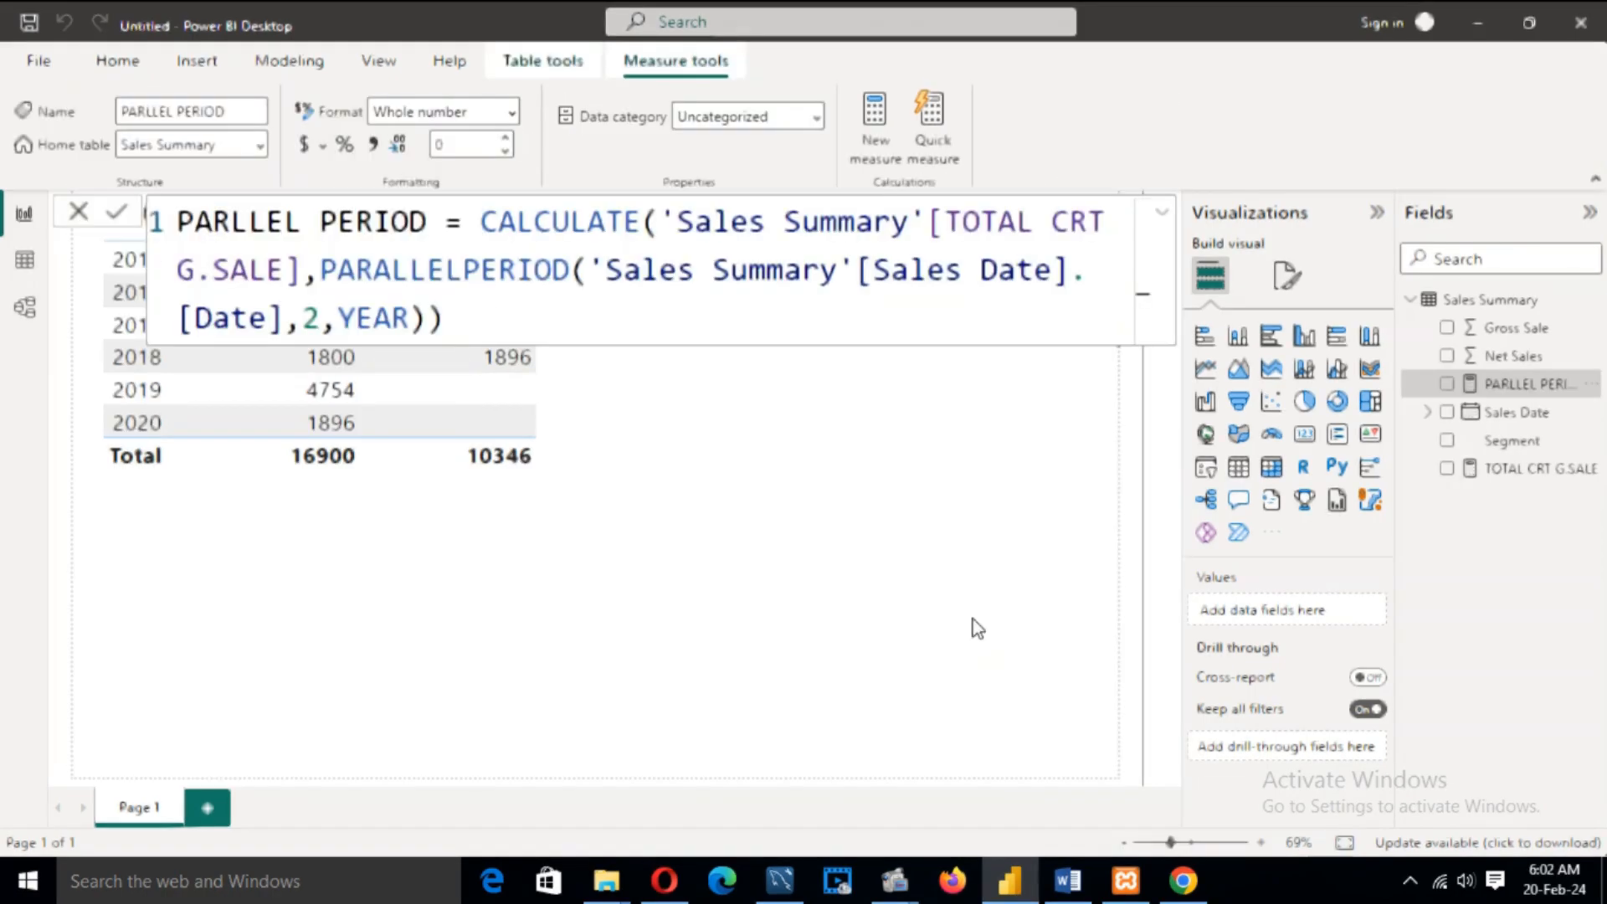
# Step: Make the PARALLELPERIOD interval count negative, -2, and commit the PARLLEL PERIOD measure
pyautogui.click(306, 318)
pyautogui.write('-')
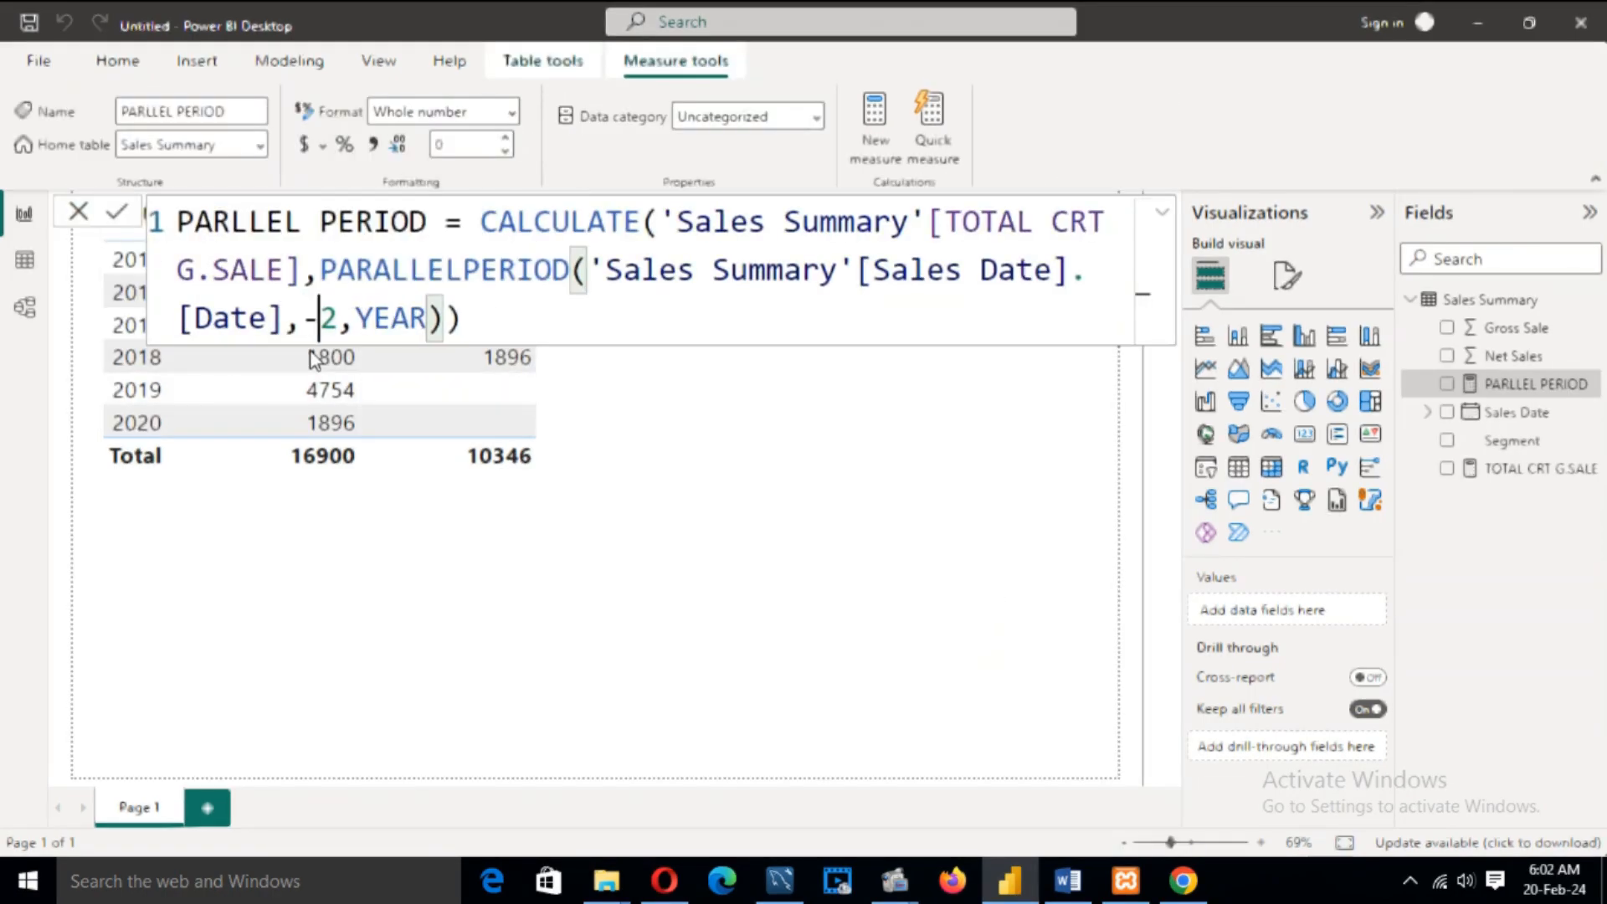
pyautogui.click(465, 319)
pyautogui.press('Return')
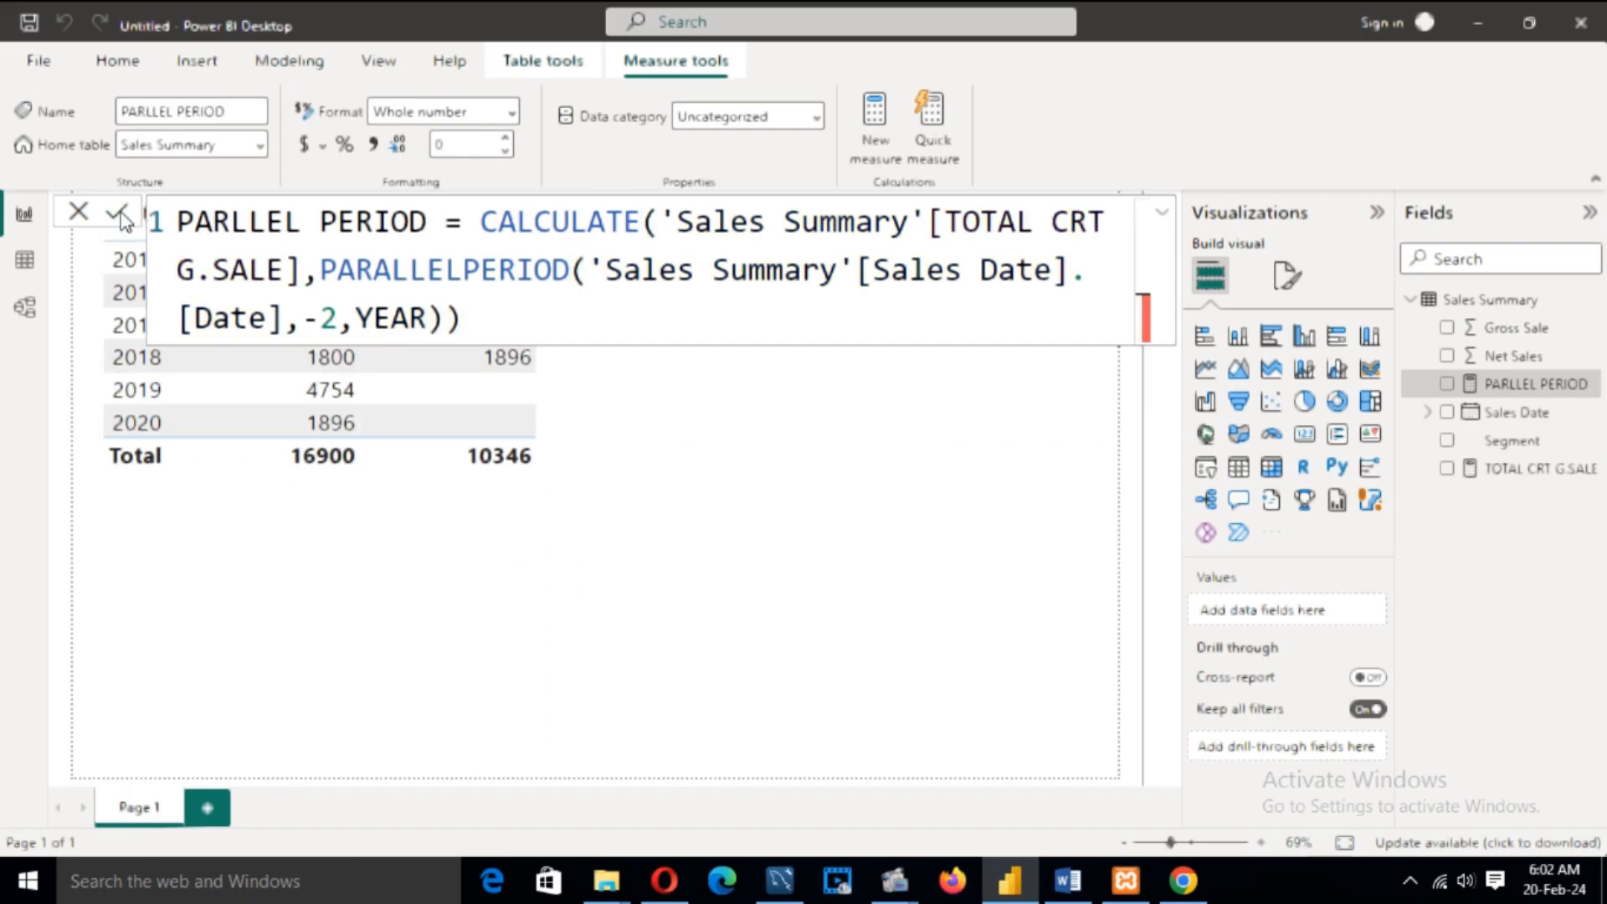
pyautogui.click(645, 603)
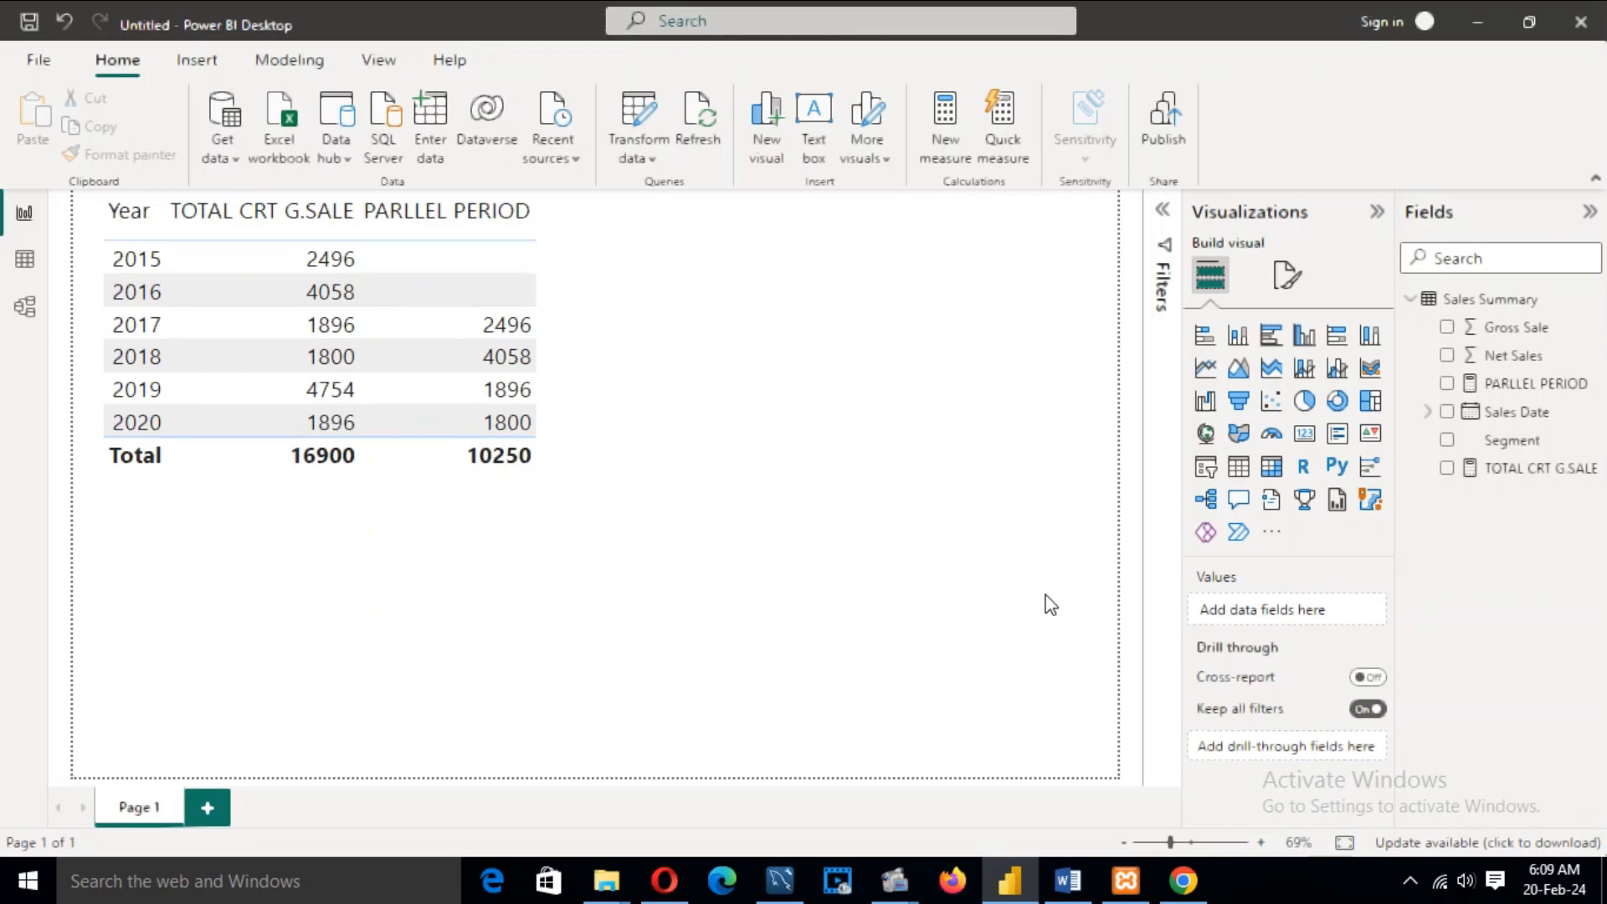
# Step: Add a stacked column chart beside the table with Sales Date on the X-axis, keeping only the Year level
pyautogui.click(1239, 337)
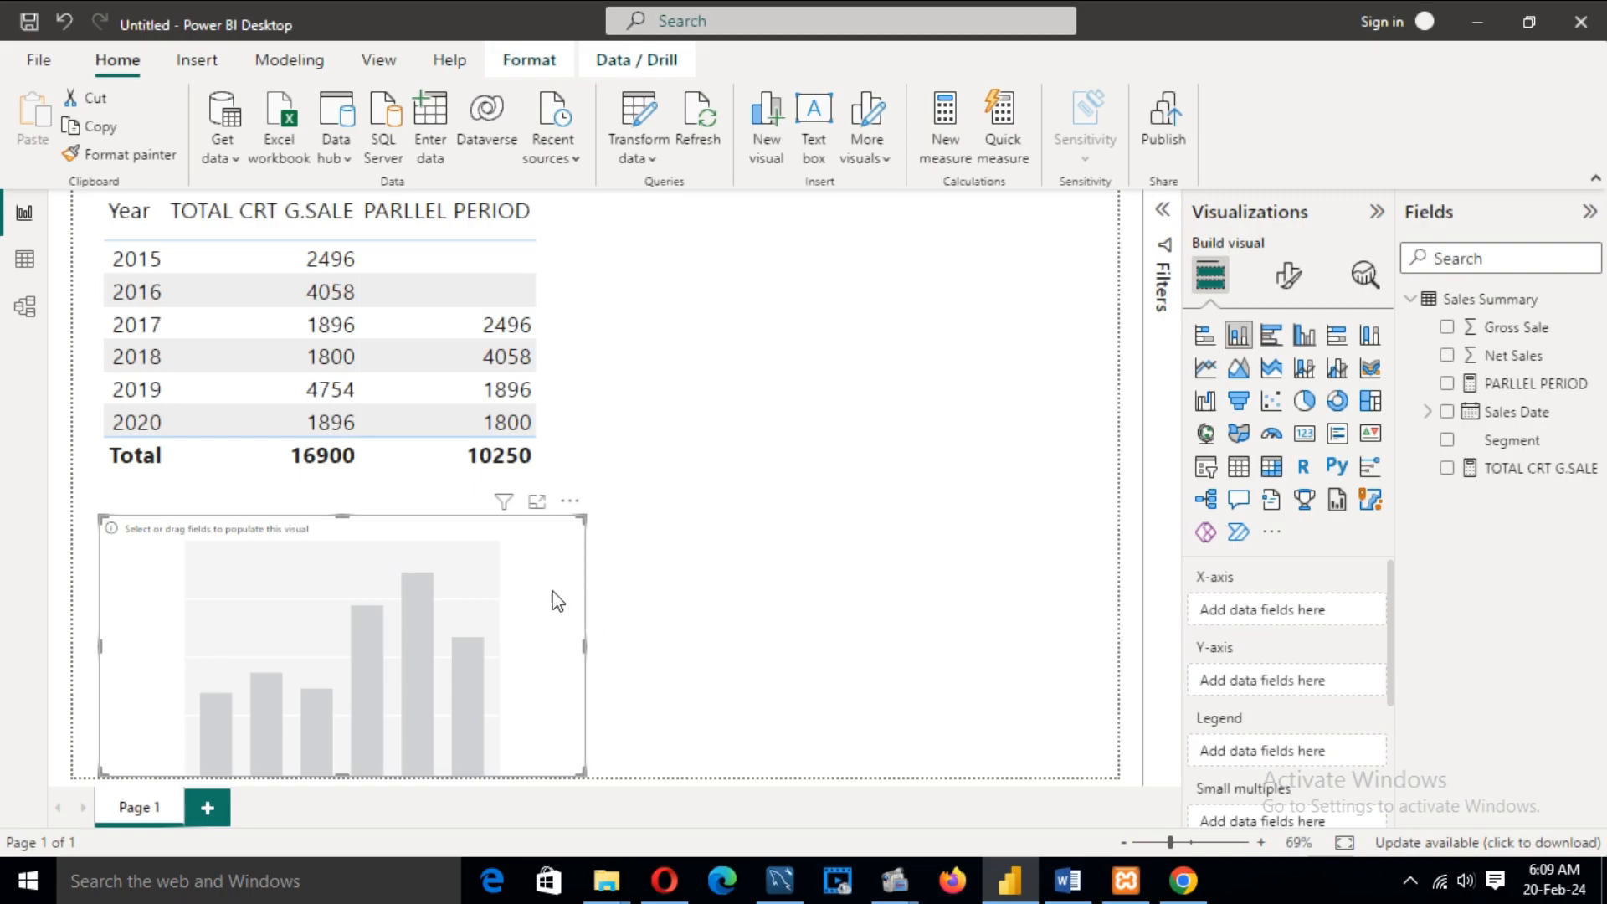
pyautogui.moveTo(474, 535); pyautogui.dragTo(933, 445)
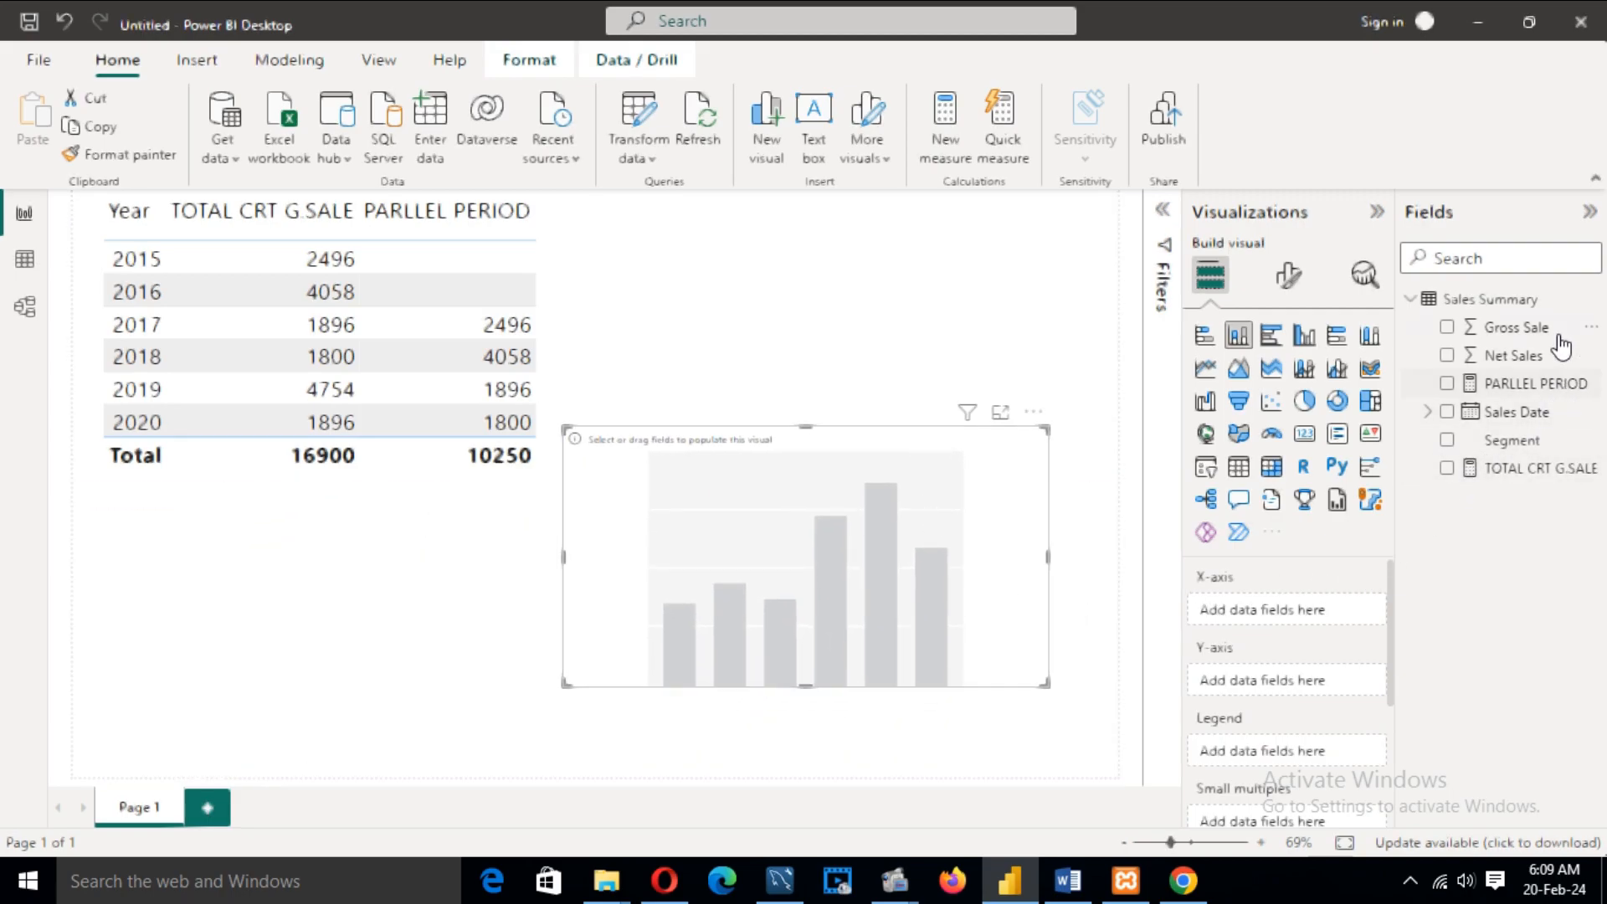
pyautogui.moveTo(1506, 412); pyautogui.dragTo(1299, 617)
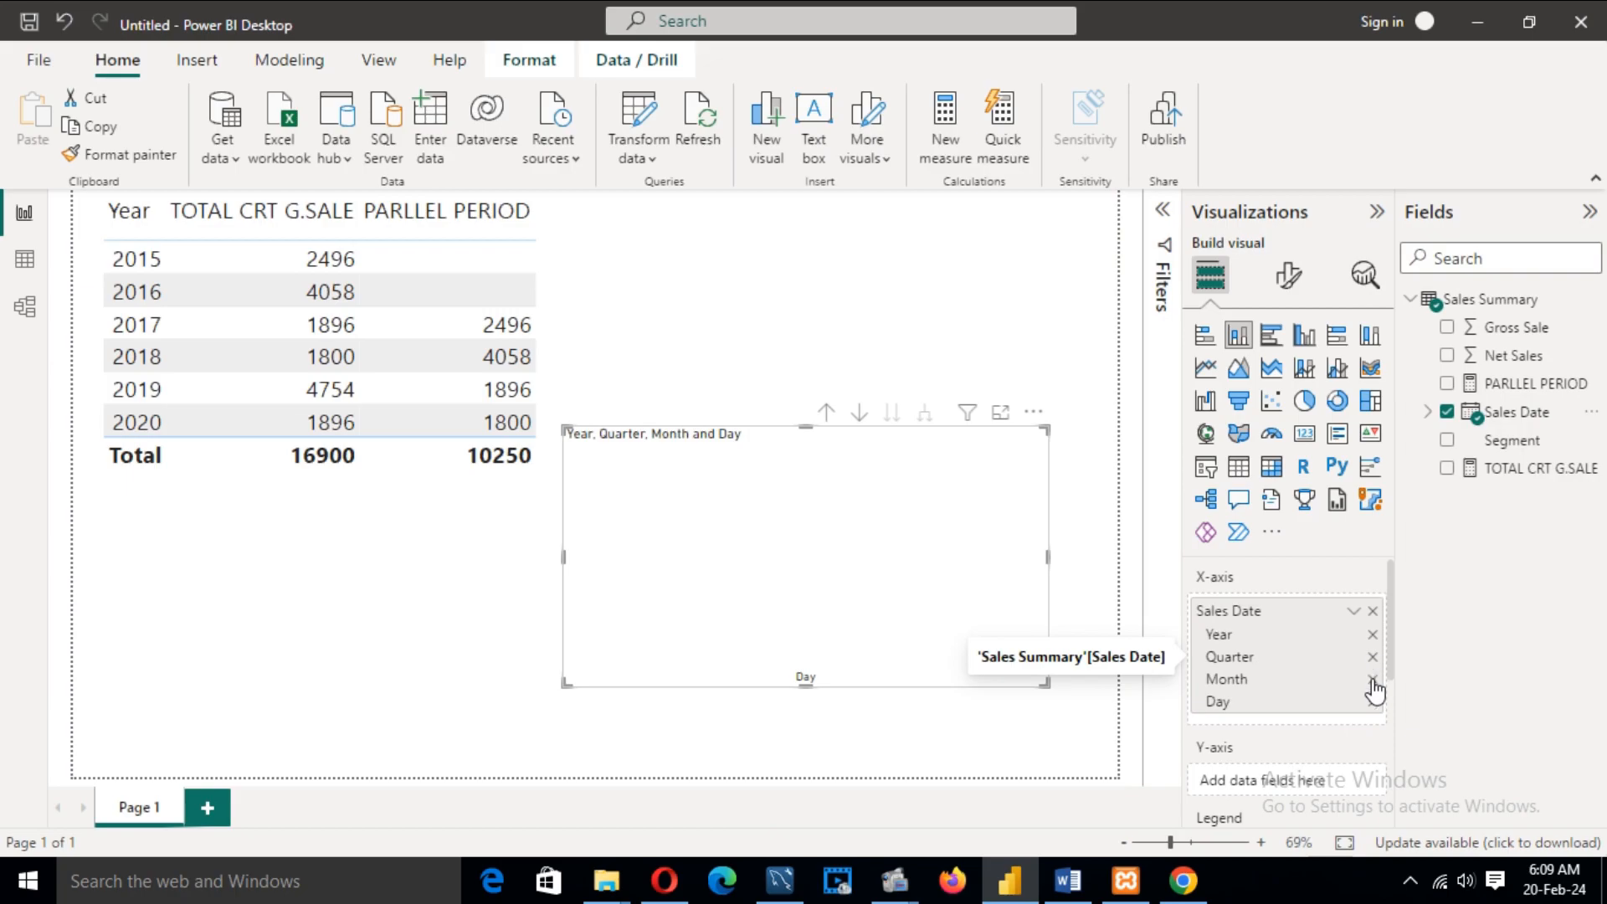
pyautogui.click(1373, 701)
pyautogui.click(1372, 679)
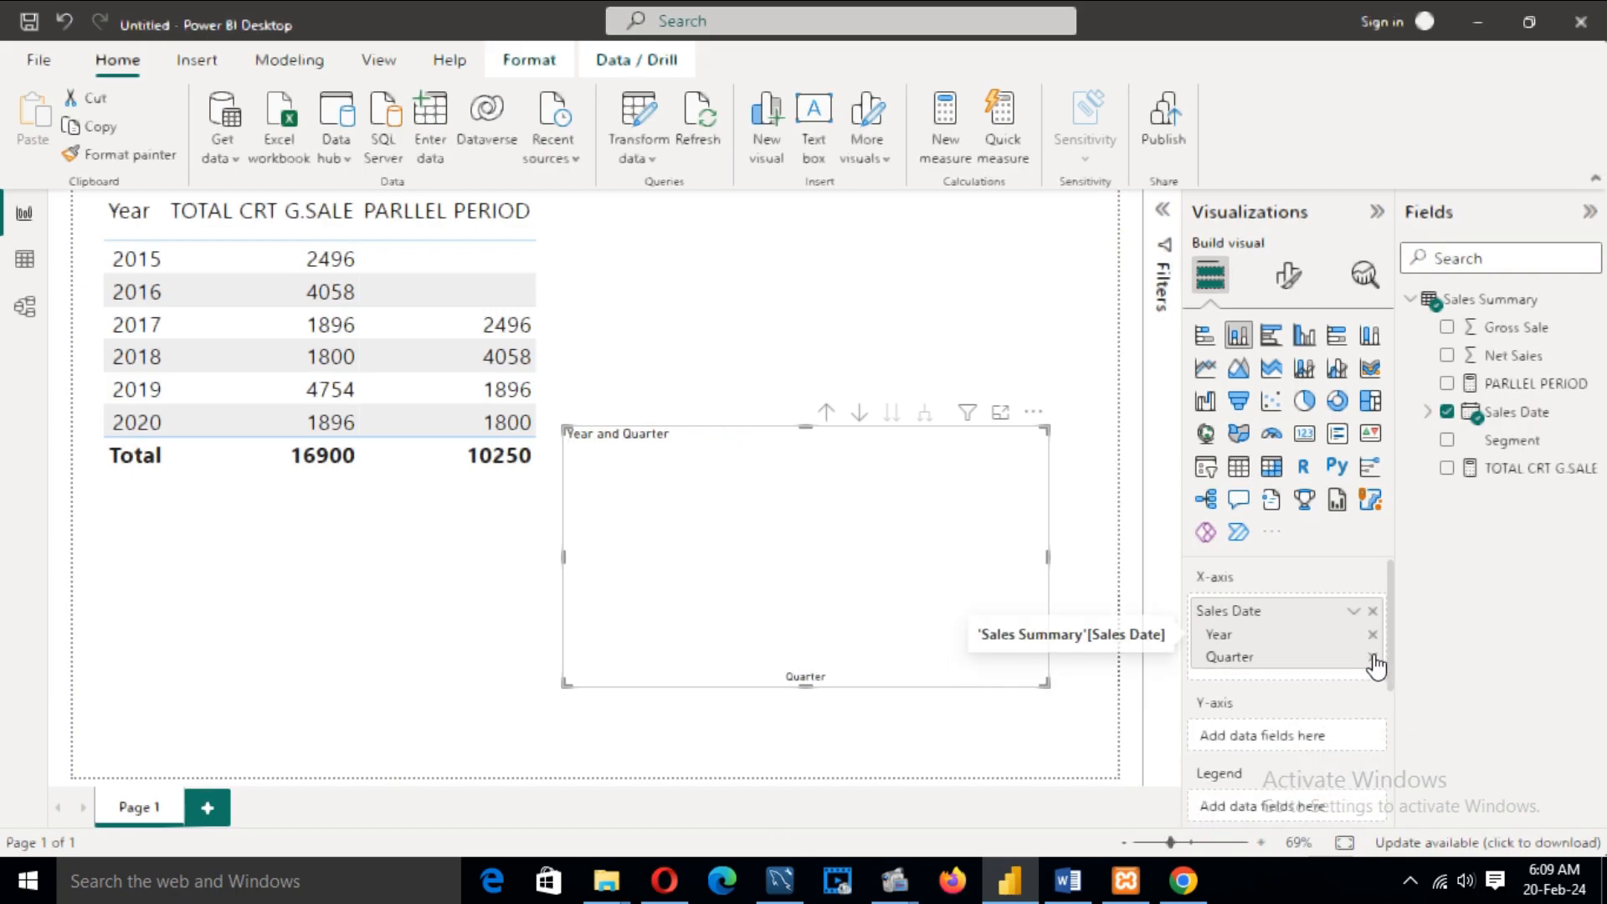
pyautogui.click(1373, 657)
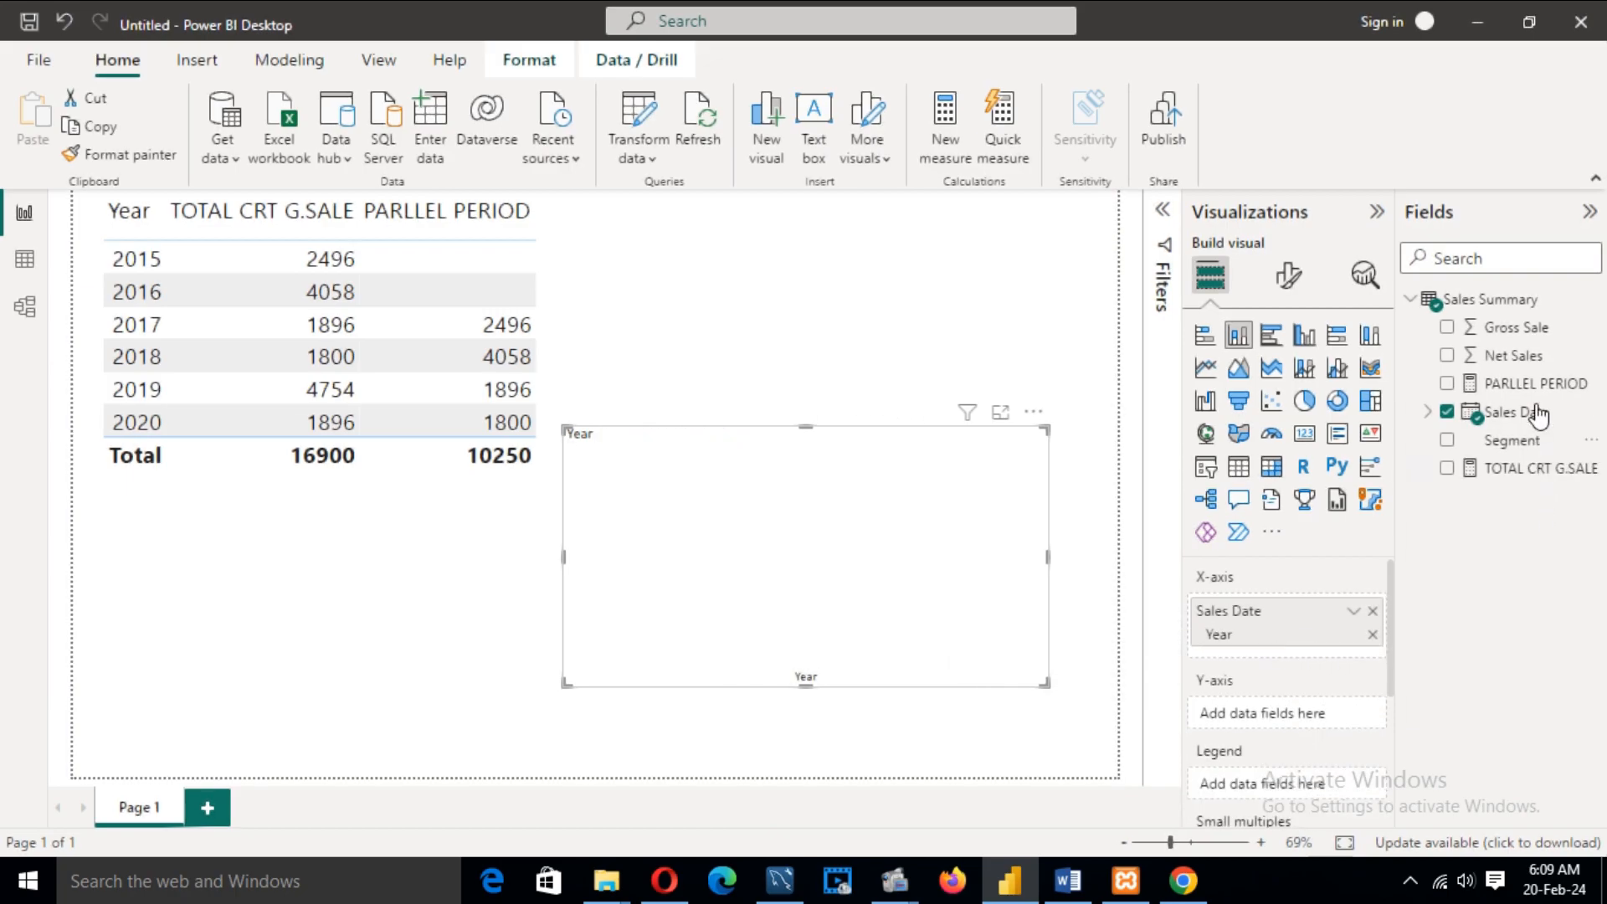
# Step: Plot PARLLEL PERIOD and TOTAL CRT G.SALE on the chart's Y-axis and move the chart up the page
pyautogui.moveTo(1535, 387); pyautogui.dragTo(1314, 707)
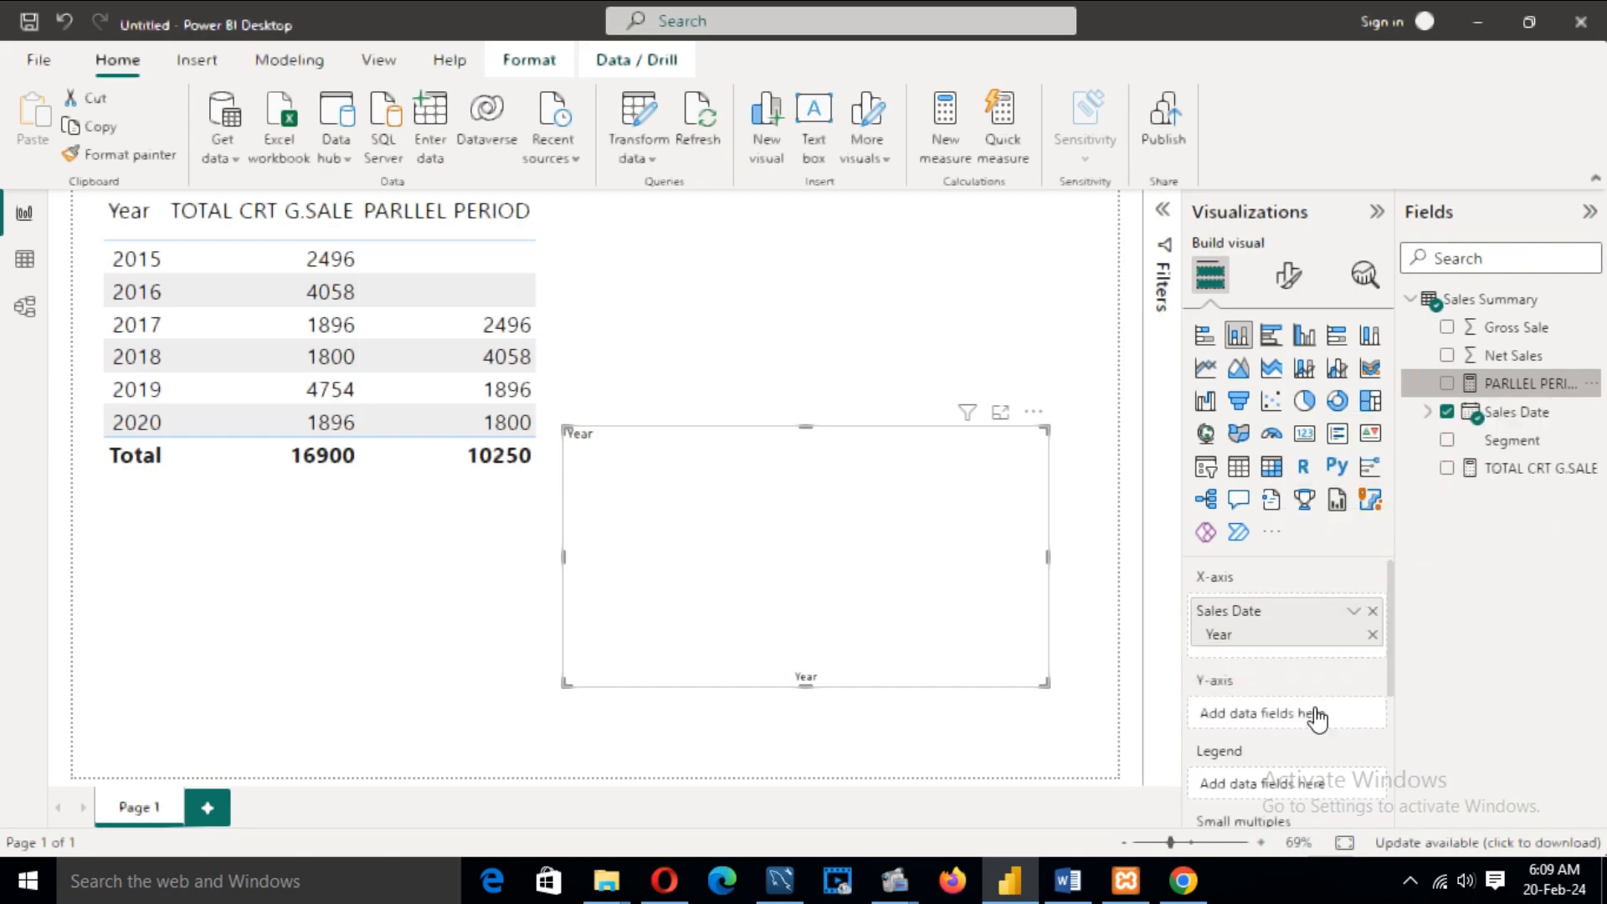
pyautogui.moveTo(840, 459); pyautogui.dragTo(857, 319)
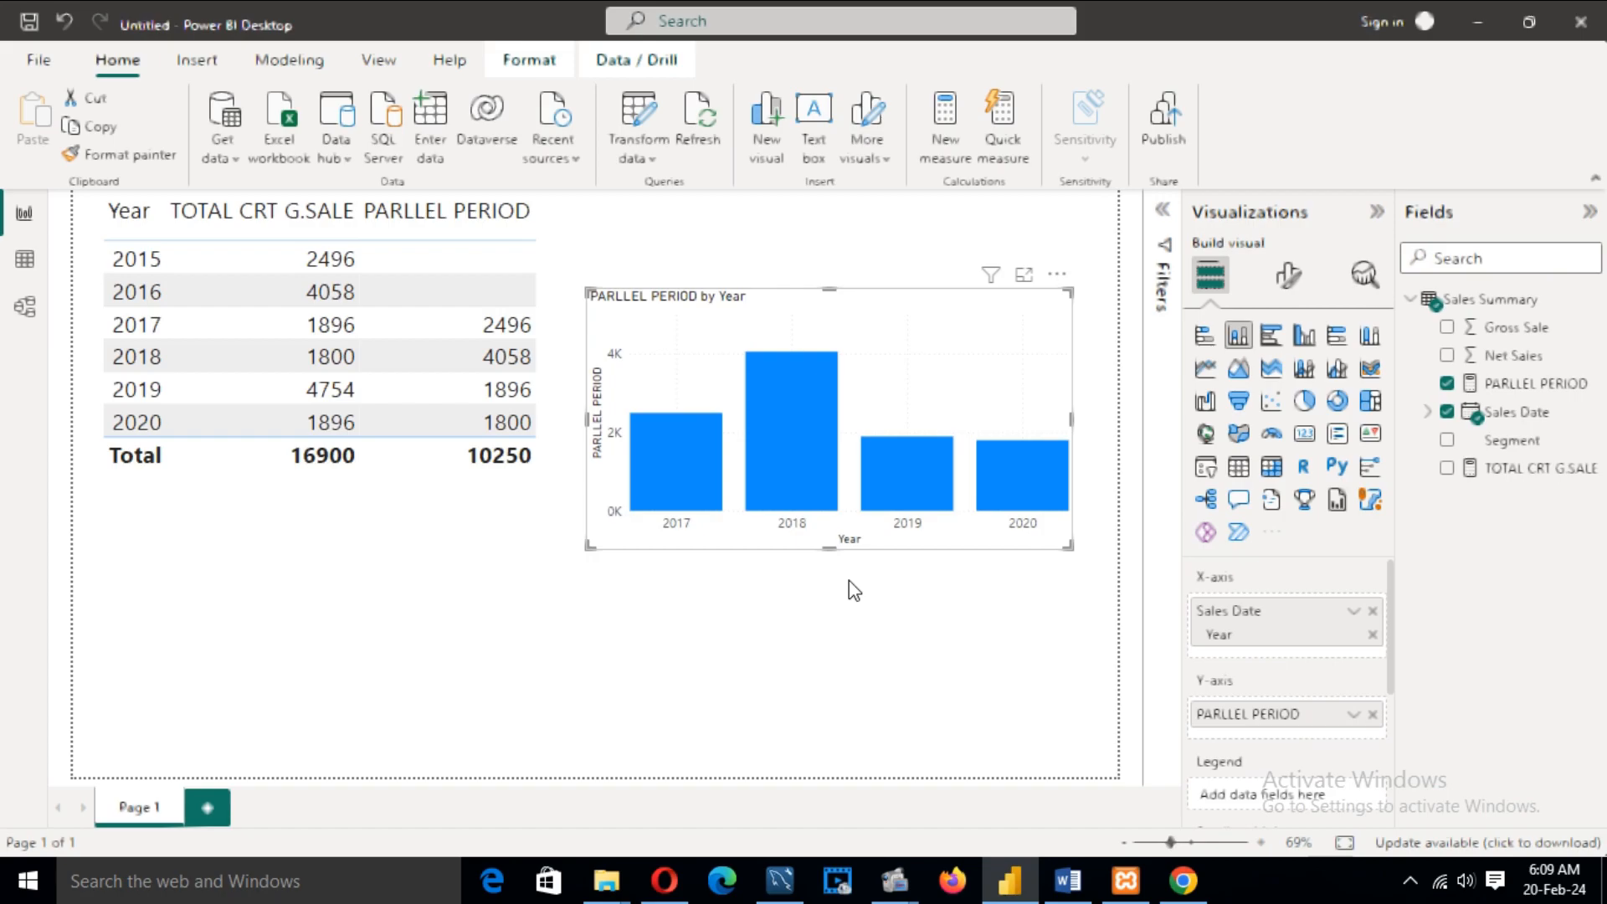
pyautogui.moveTo(1519, 469); pyautogui.dragTo(1307, 732)
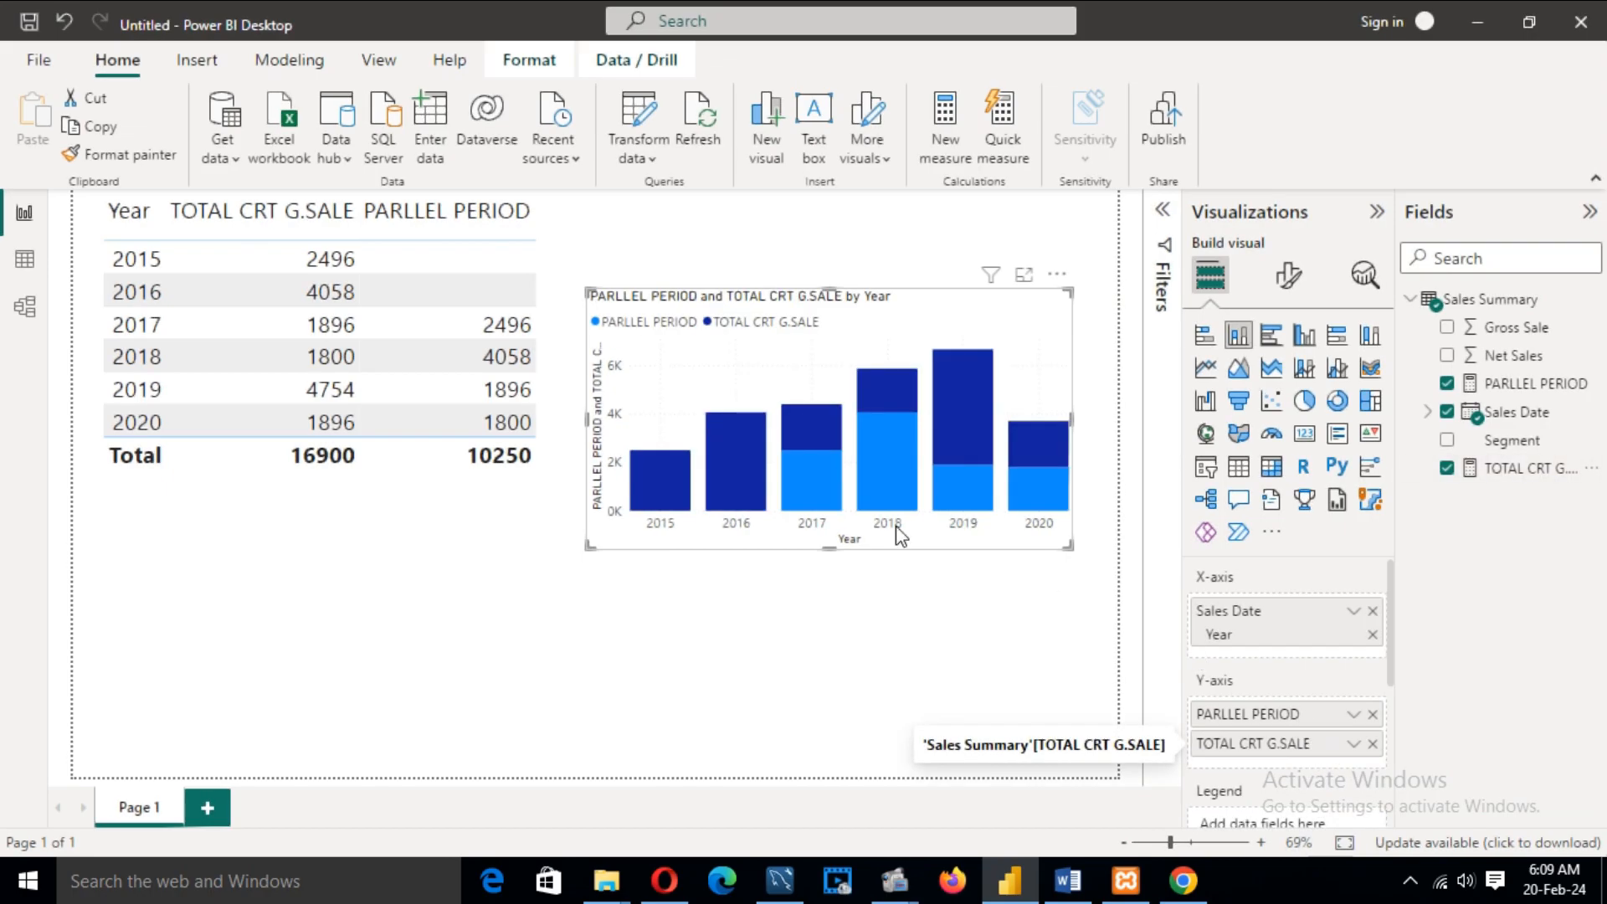
# Step: Move the column chart further up beside the table, enlarge it from its lower corner and deselect it
pyautogui.moveTo(748, 457)
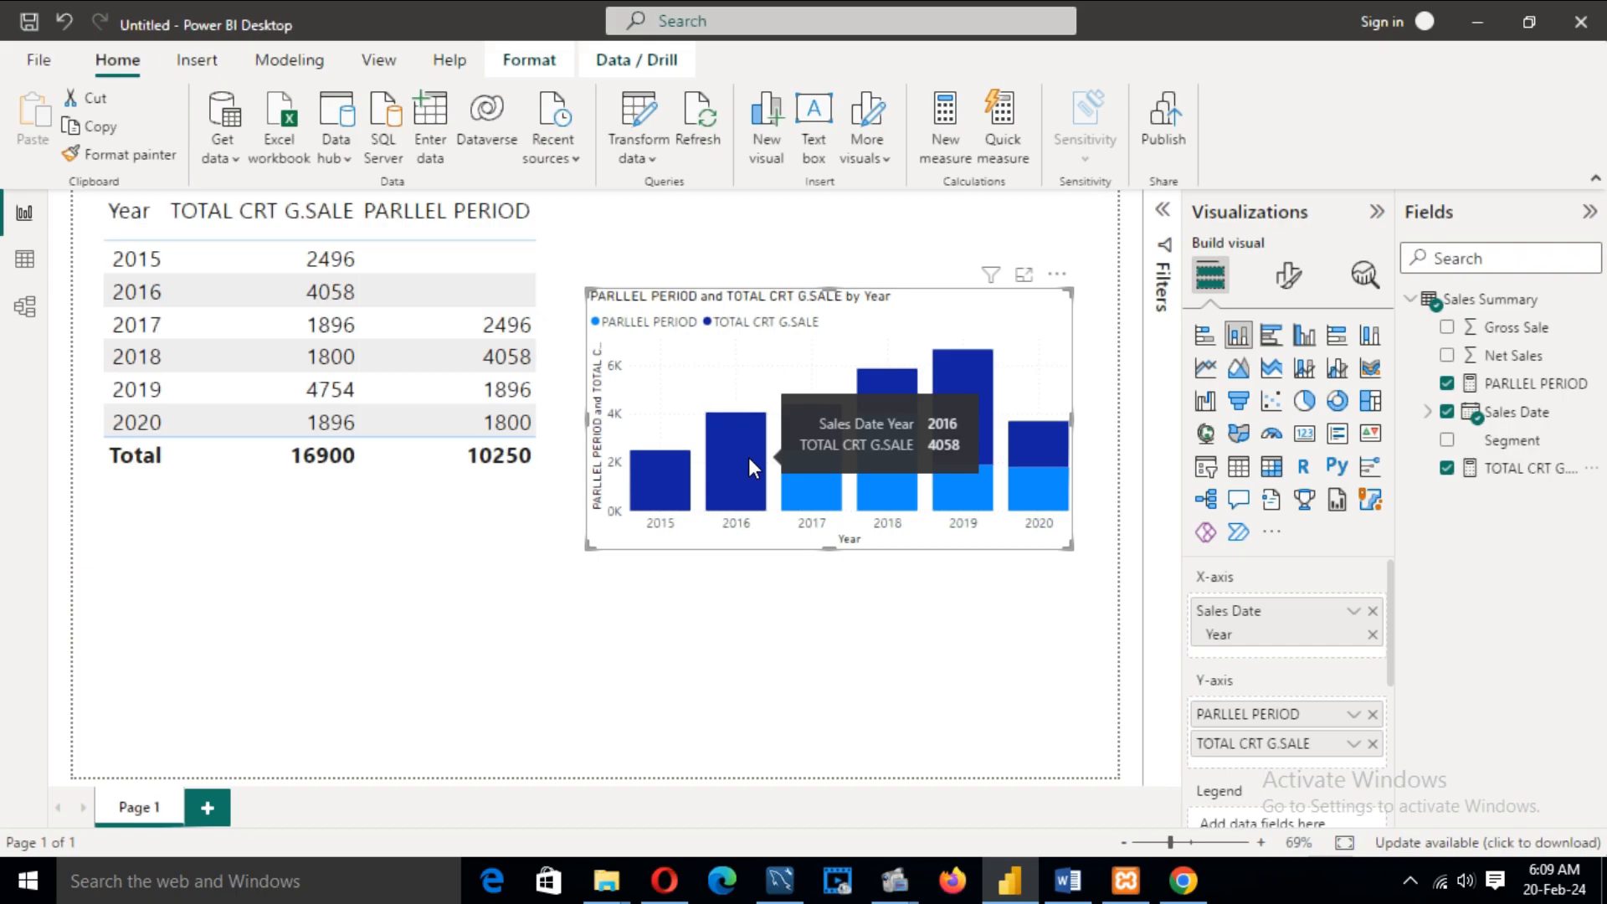
pyautogui.moveTo(833, 437)
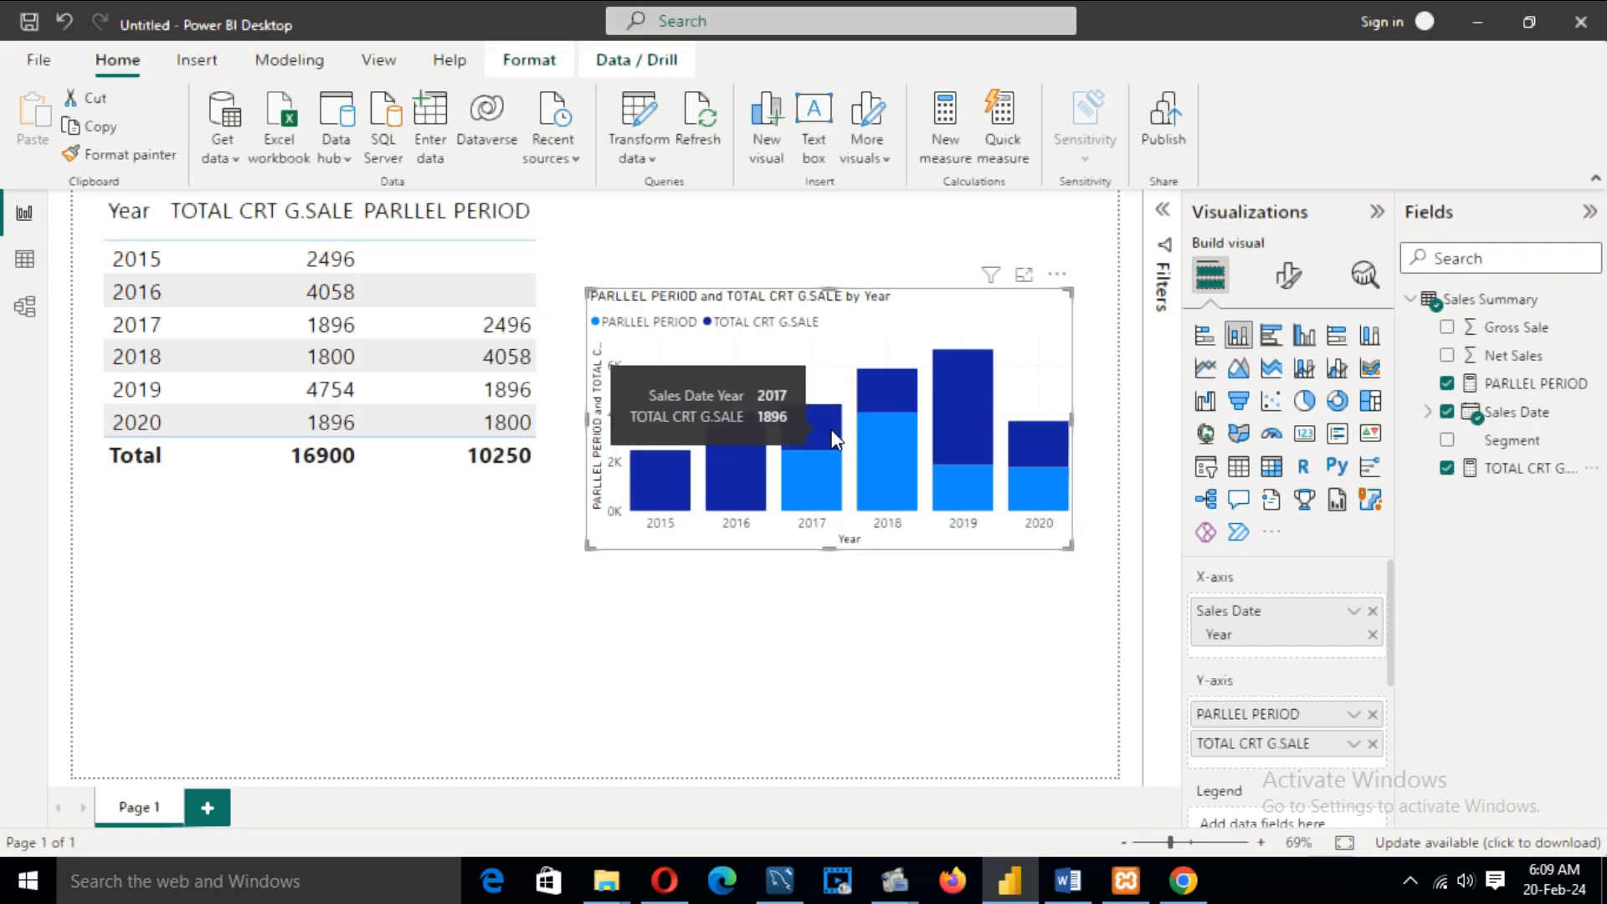
pyautogui.moveTo(820, 482)
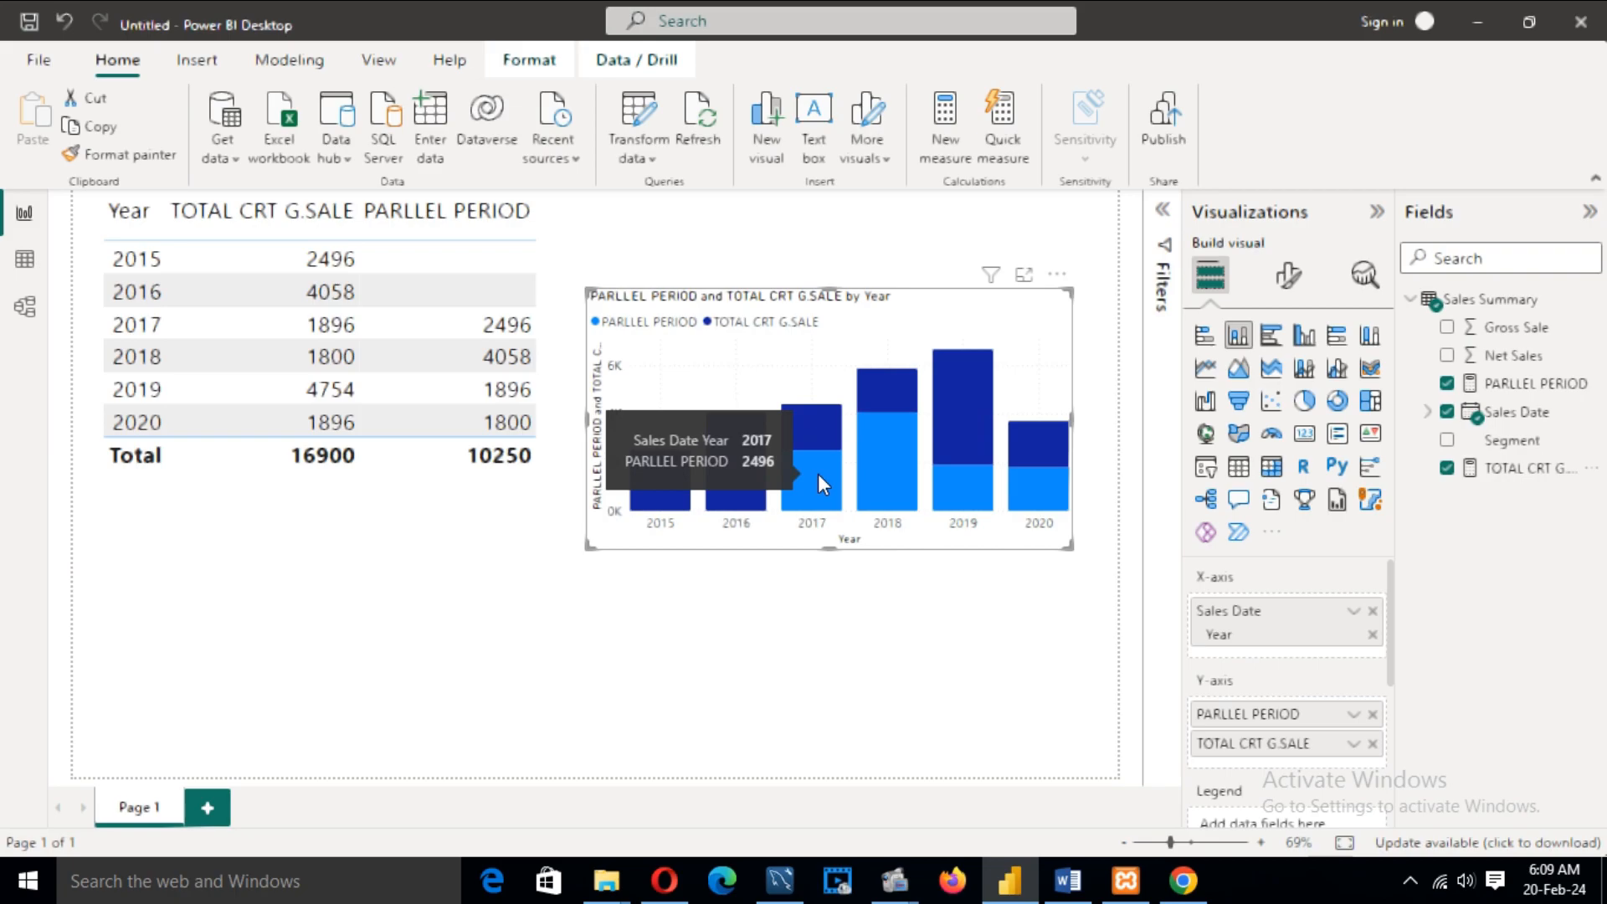
pyautogui.moveTo(909, 484)
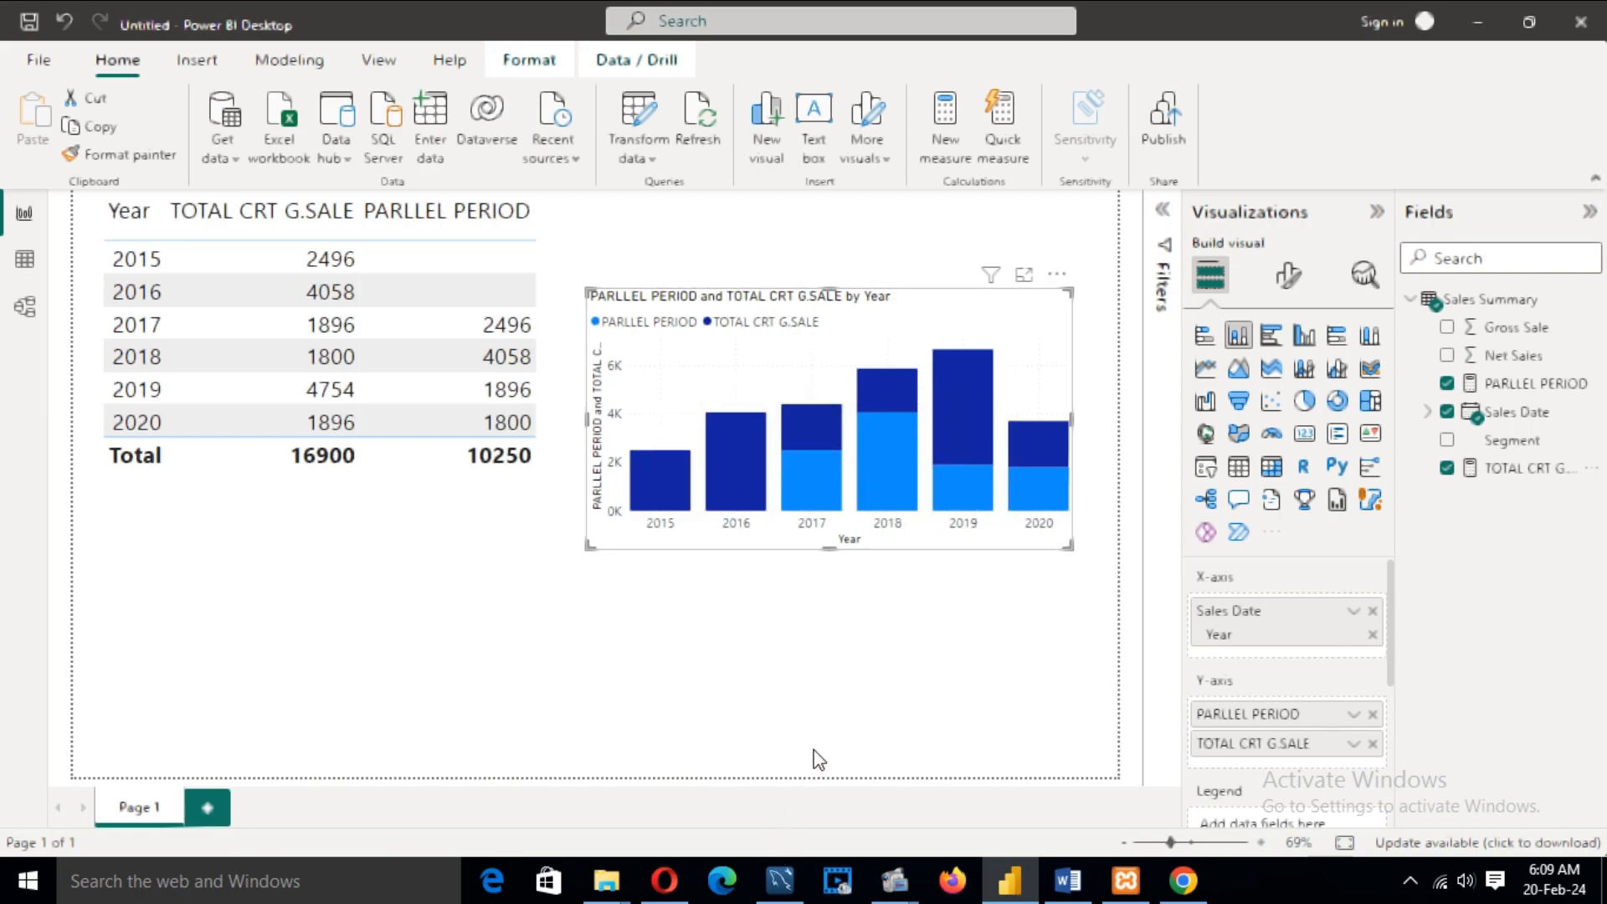
pyautogui.moveTo(932, 310); pyautogui.dragTo(955, 251)
pyautogui.moveTo(611, 488); pyautogui.dragTo(575, 568)
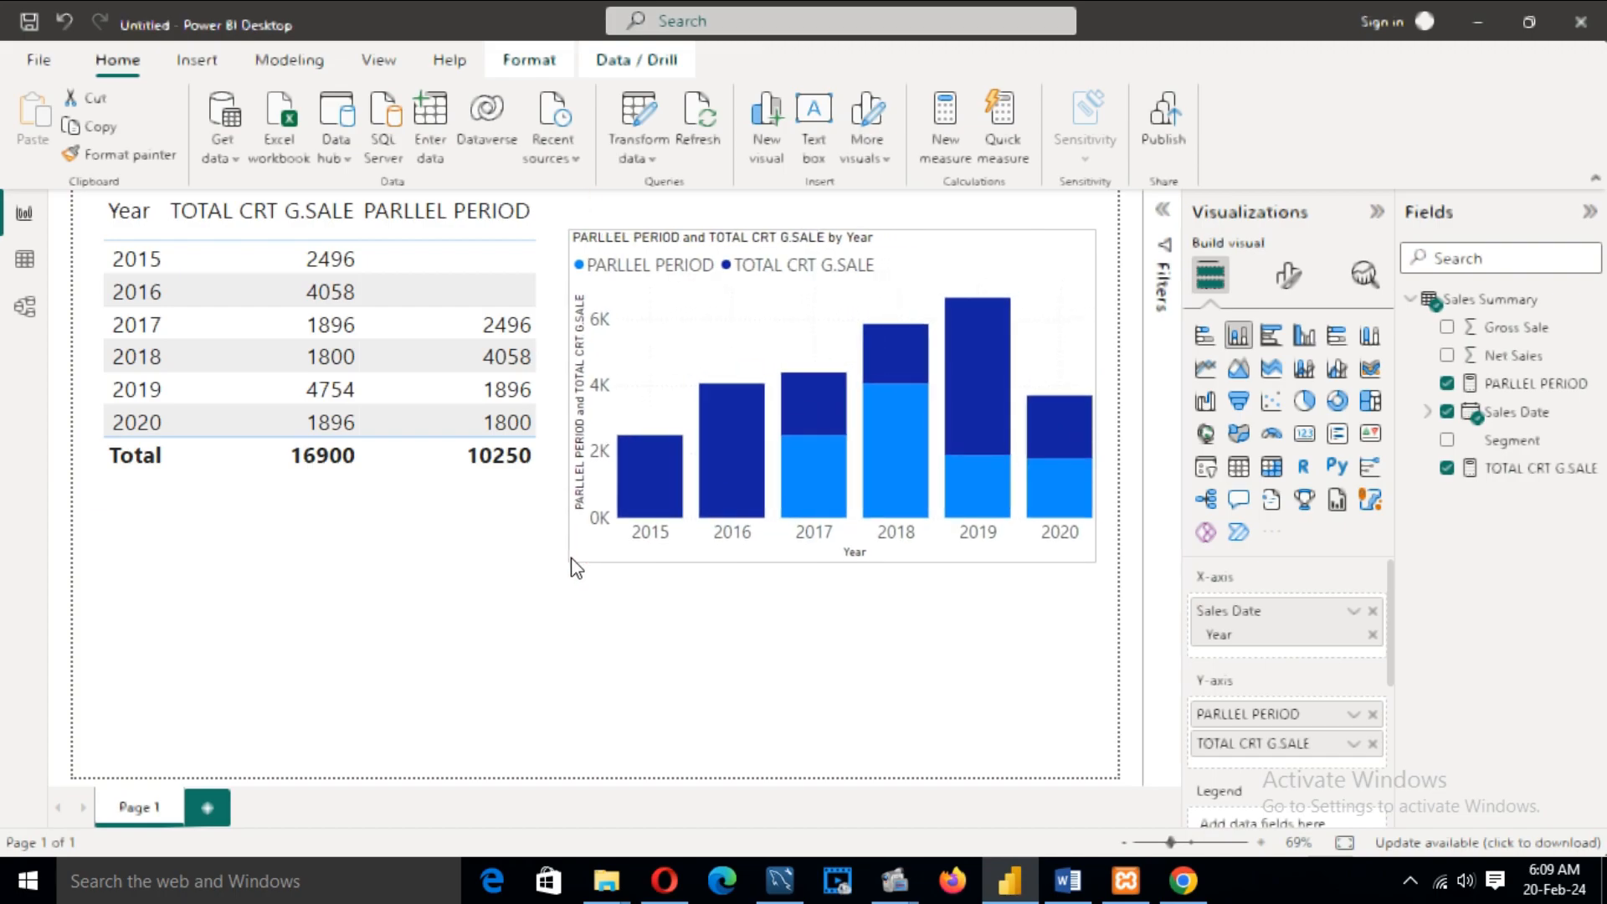
pyautogui.click(796, 653)
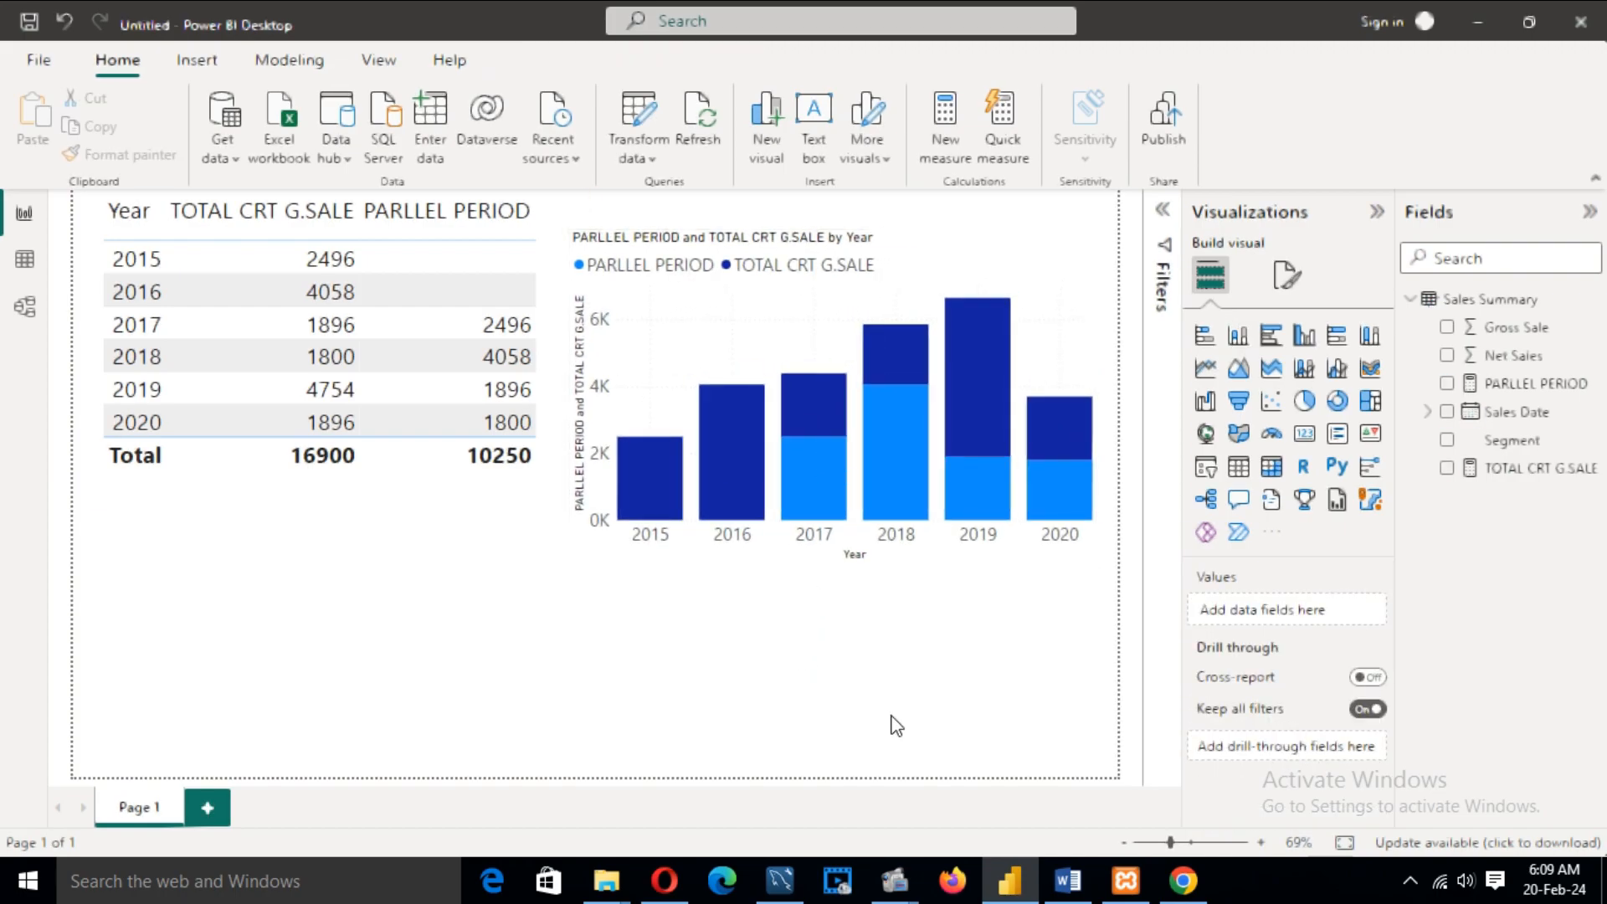